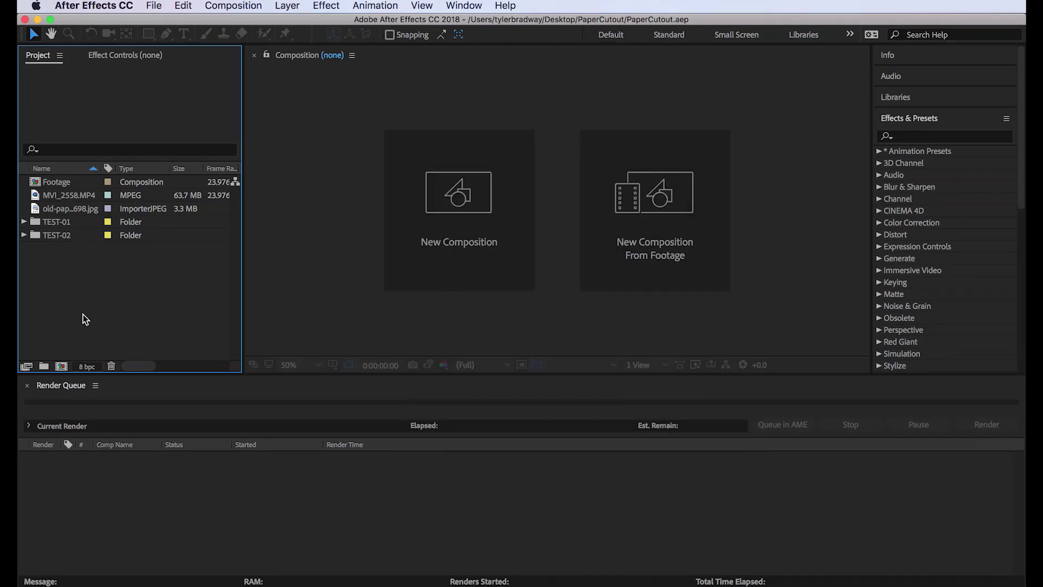
# Open the Footage comp and switch off the Keylight effect to reveal the green screen
pyautogui.doubleClick(73, 182)
pyautogui.click(459, 439)
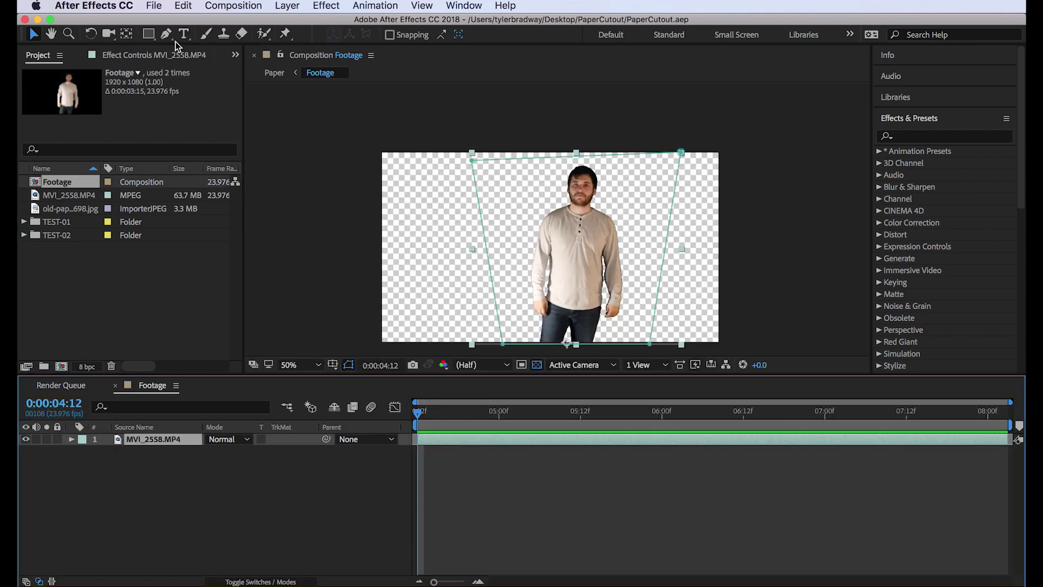
pyautogui.click(125, 55)
pyautogui.click(34, 85)
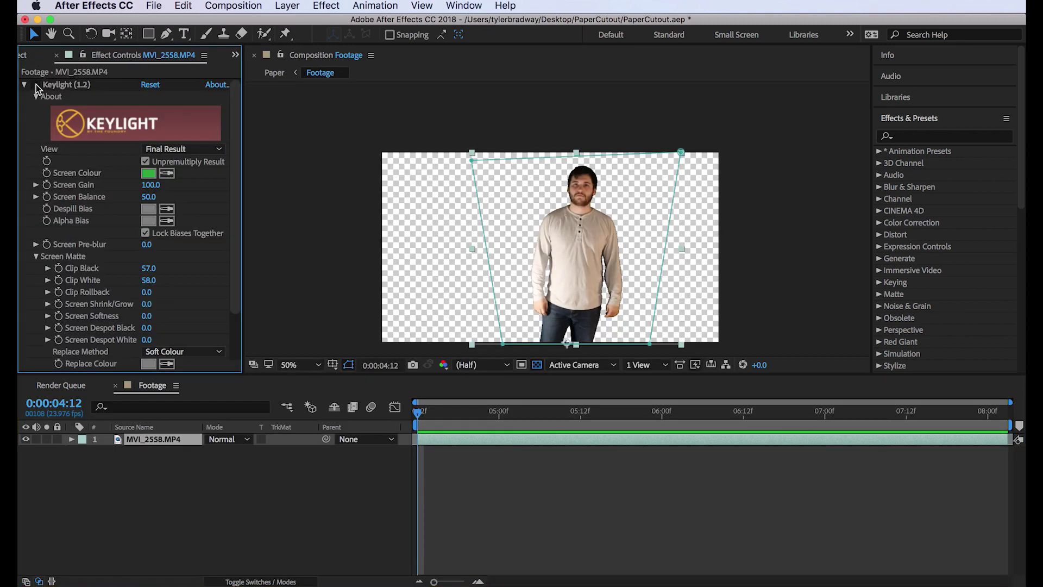
pyautogui.click(546, 475)
# Preview the unkeyed footage, re-enable Keylight, and select Footage in the Project panel
pyautogui.press('space')
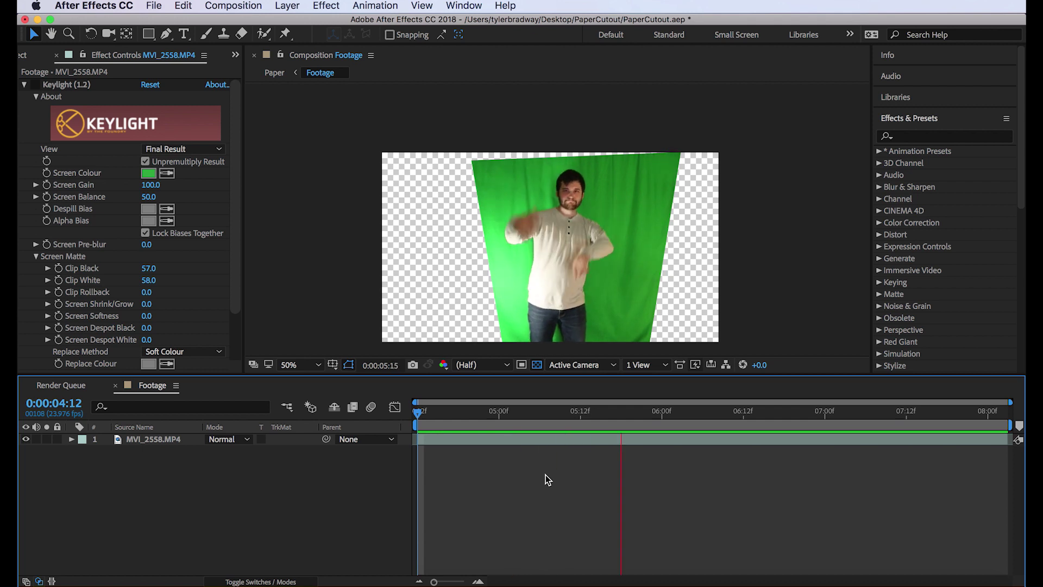
pyautogui.press('space')
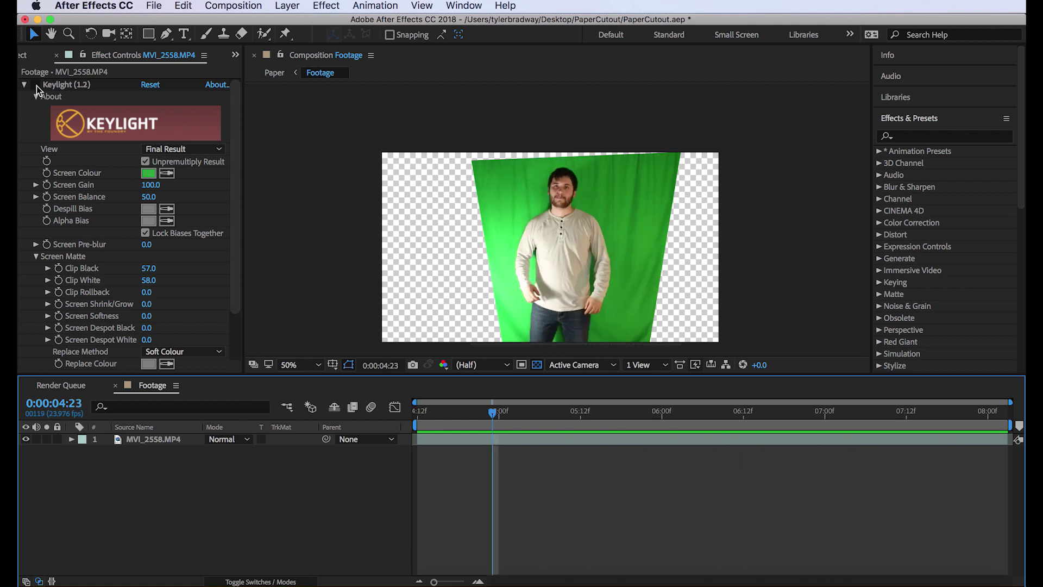
pyautogui.click(35, 85)
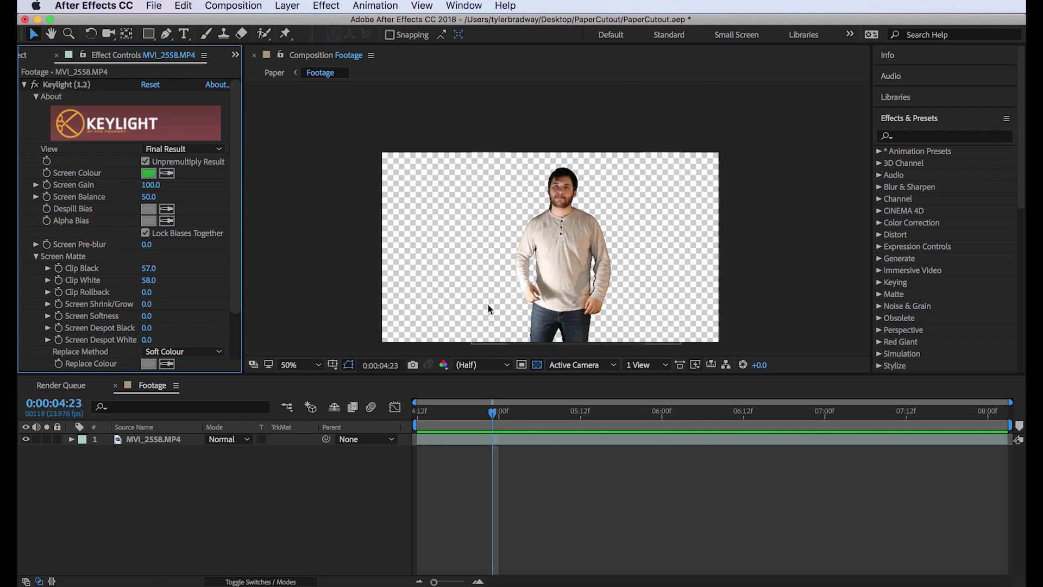
pyautogui.press('super+0')
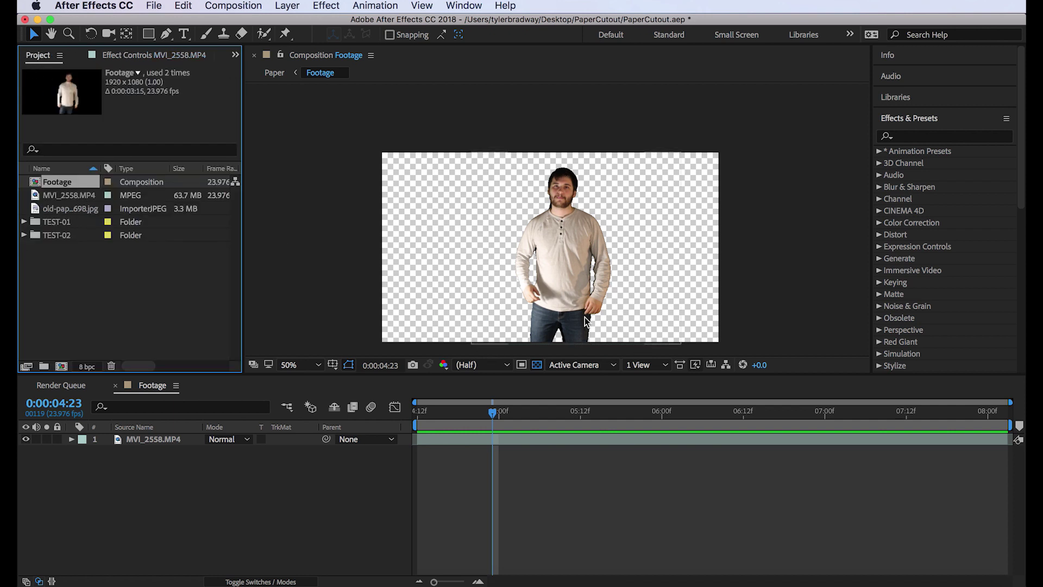
pyautogui.click(81, 274)
# Make a new comp from the Footage comp and rename it 'PaperEffect' in Composition Settings
pyautogui.moveTo(59, 182); pyautogui.dragTo(67, 368)
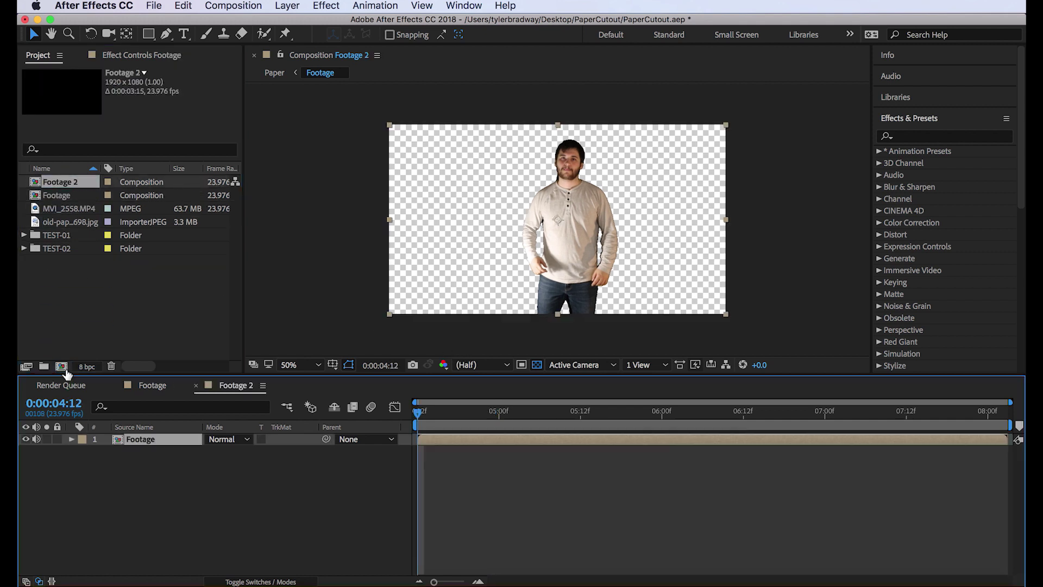
pyautogui.click(520, 497)
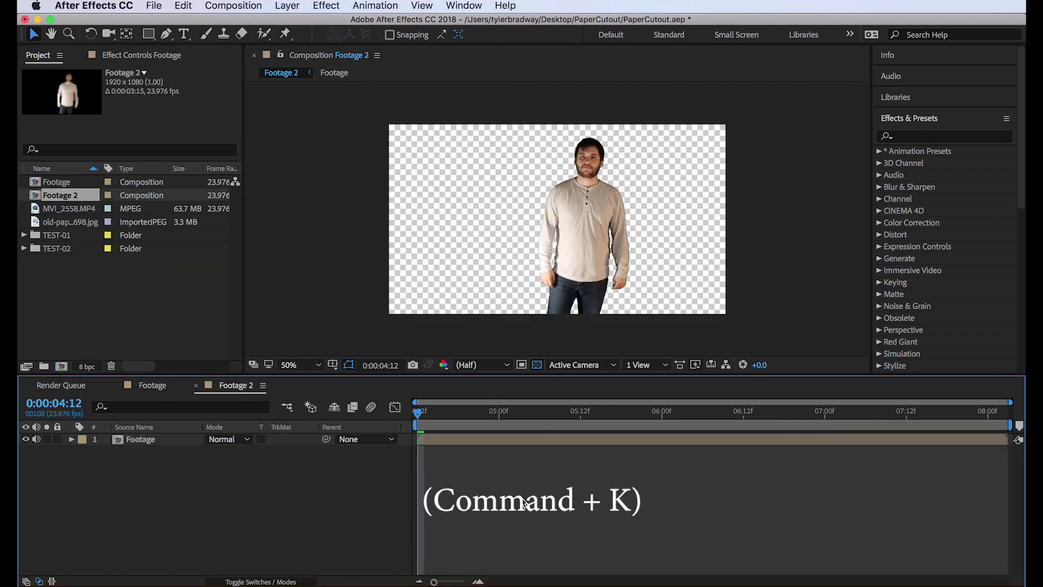
pyautogui.press('super+k')
pyautogui.write('Pa')
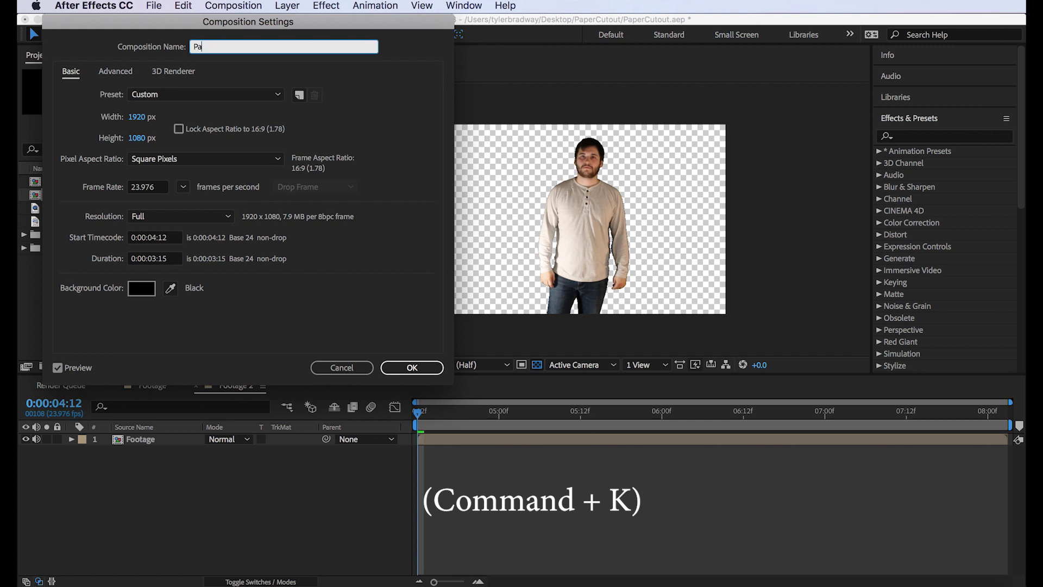
pyautogui.write('perEffect')
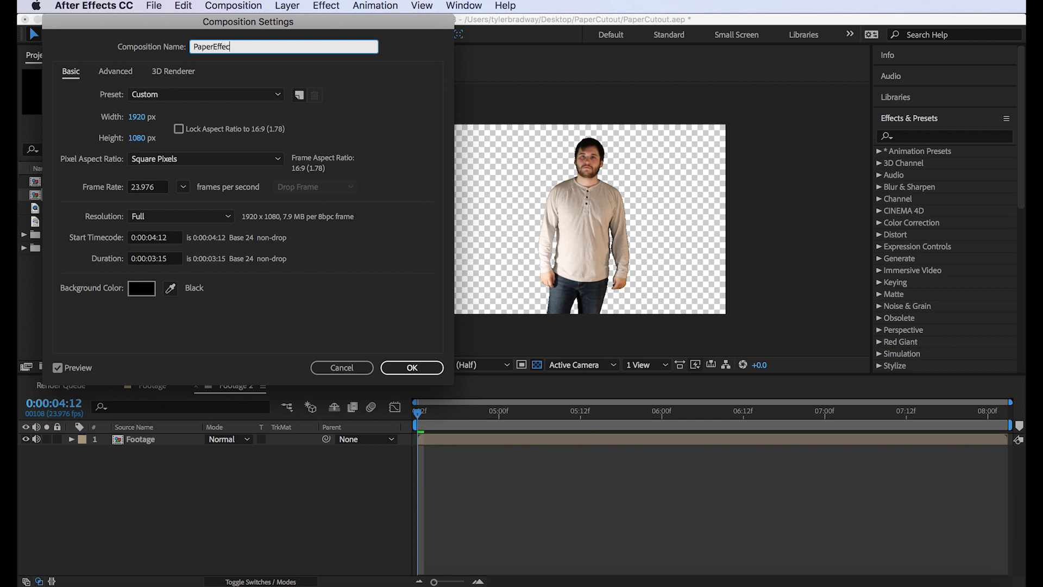
pyautogui.press('Return')
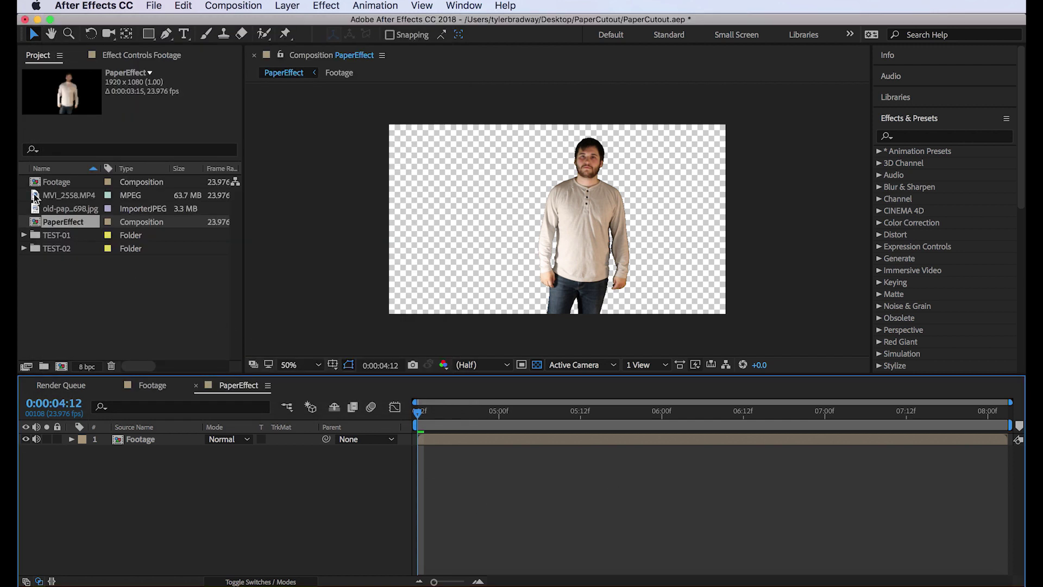
# Add old-paper-3-1189698.jpg as PaperEffect's top layer and scale it down to cover the frame
pyautogui.moveTo(43, 208); pyautogui.dragTo(95, 445)
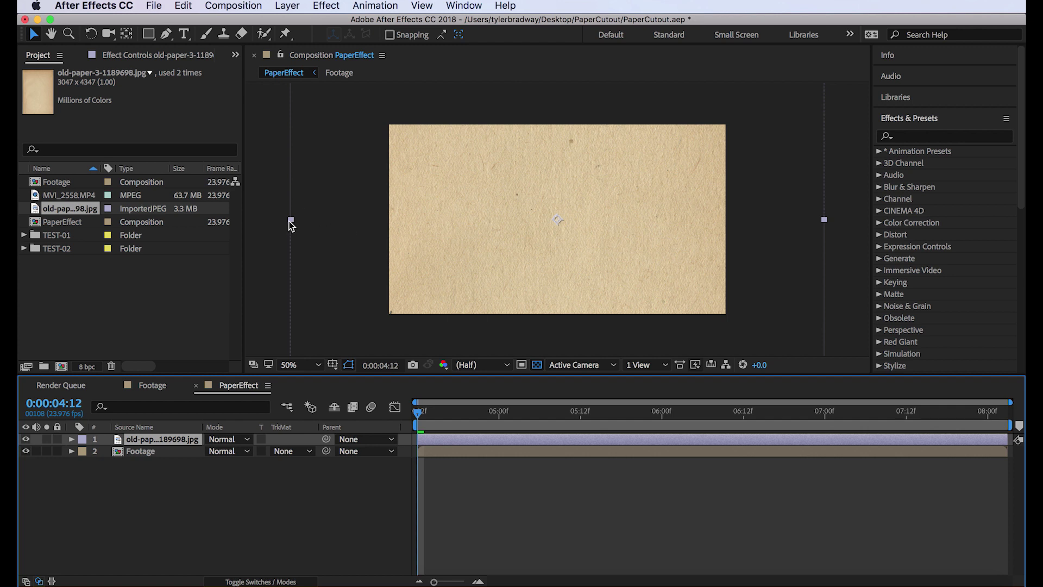
pyautogui.moveTo(291, 224); pyautogui.dragTo(333, 220)
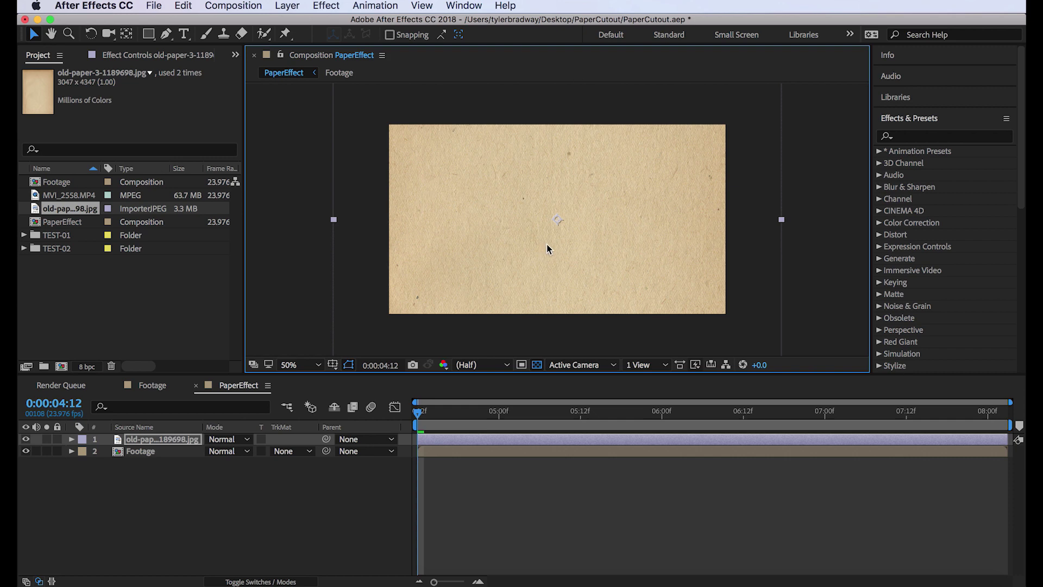
pyautogui.scroll(2, 547, 243)
pyautogui.scroll(-2, 548, 245)
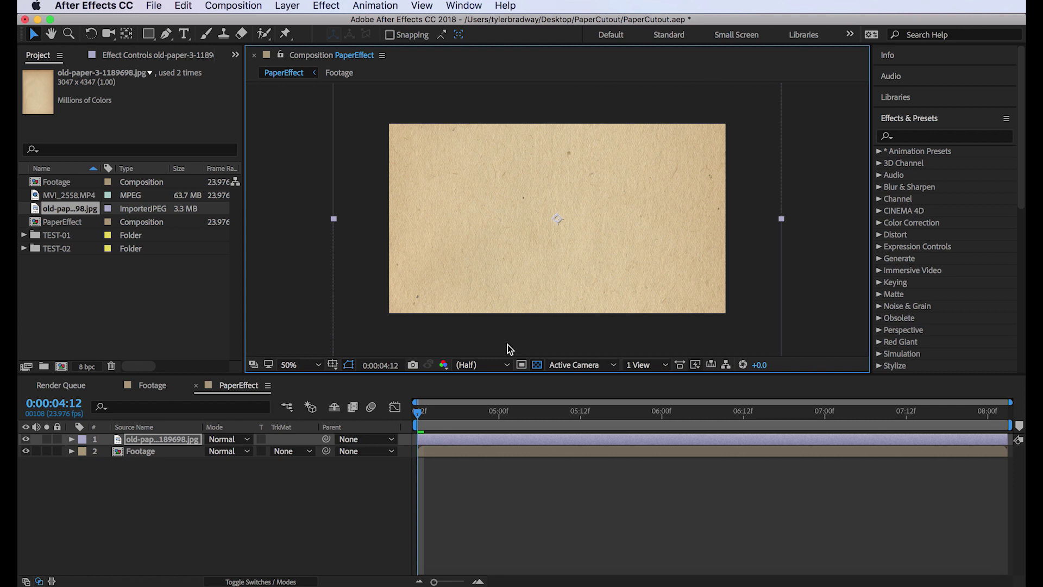
pyautogui.click(465, 443)
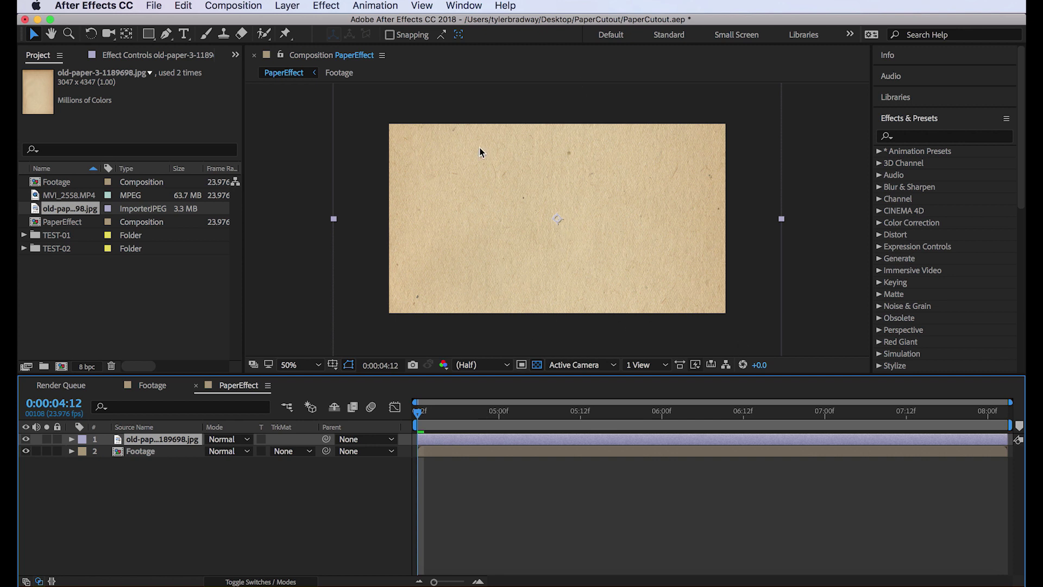
pyautogui.click(544, 535)
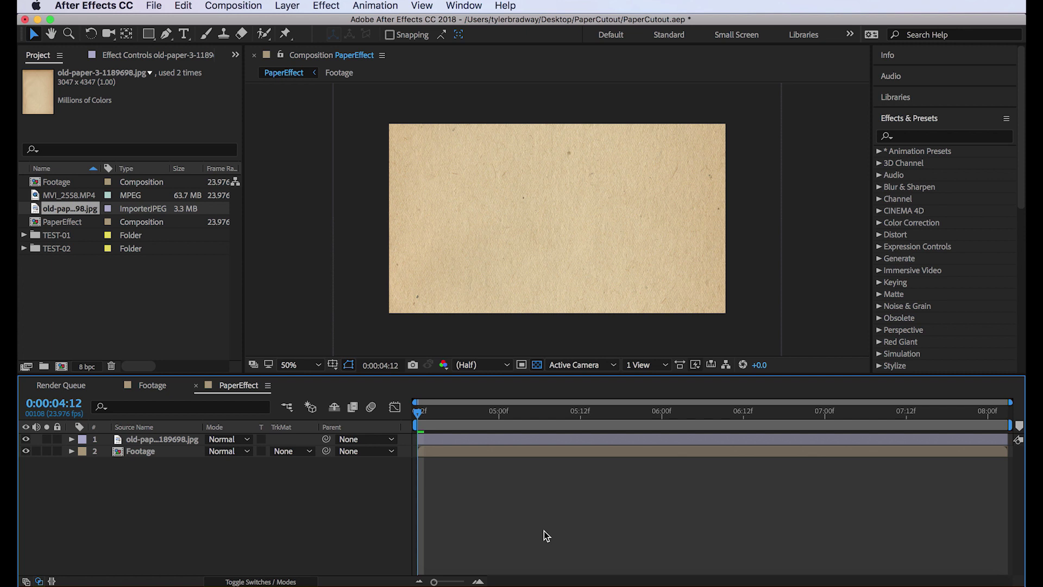
# Set the PaperEffect composition frame rate to 12 fps
pyautogui.press('super+k')
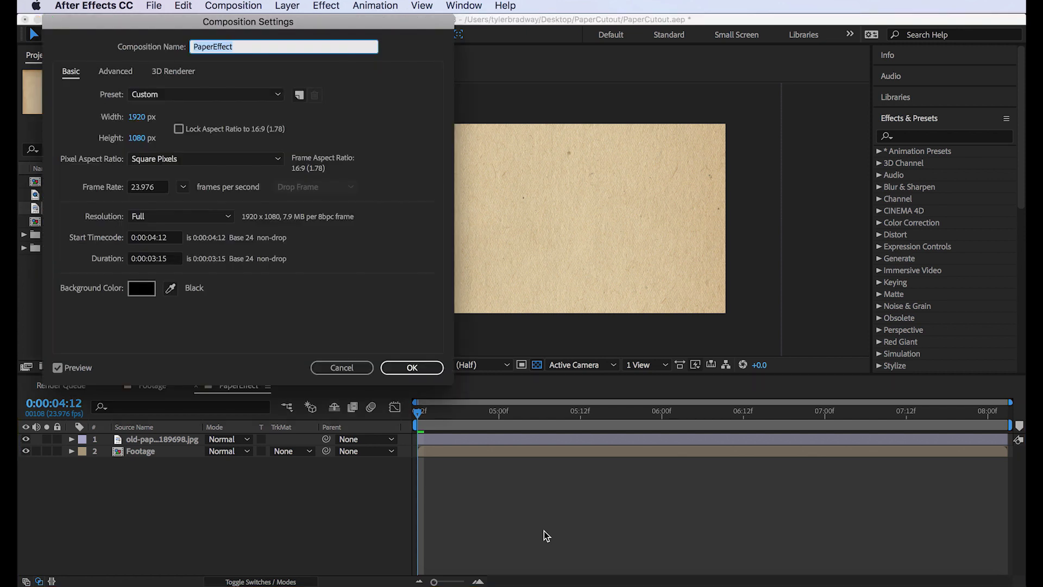
pyautogui.click(184, 187)
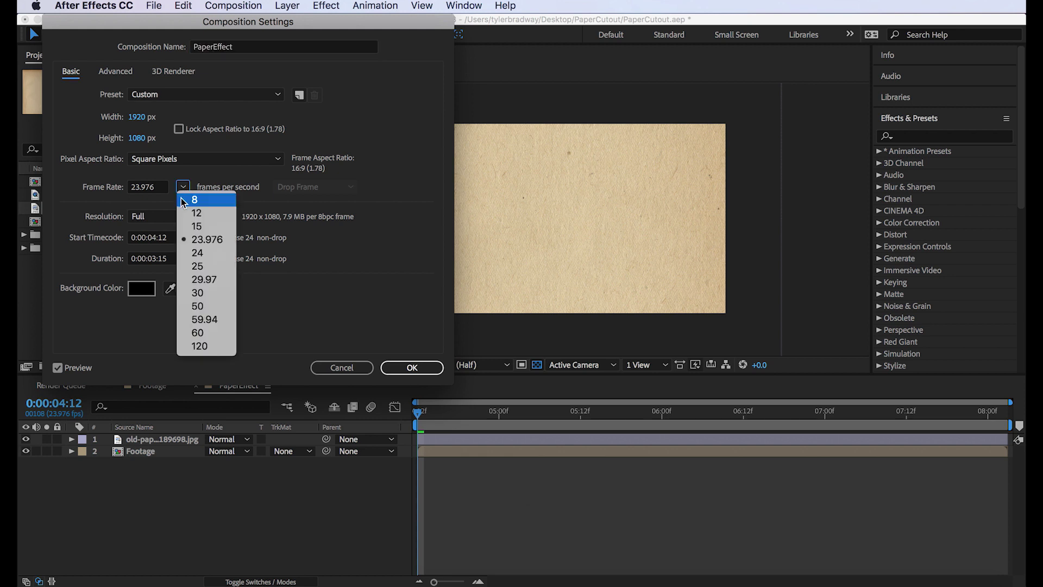
pyautogui.click(193, 213)
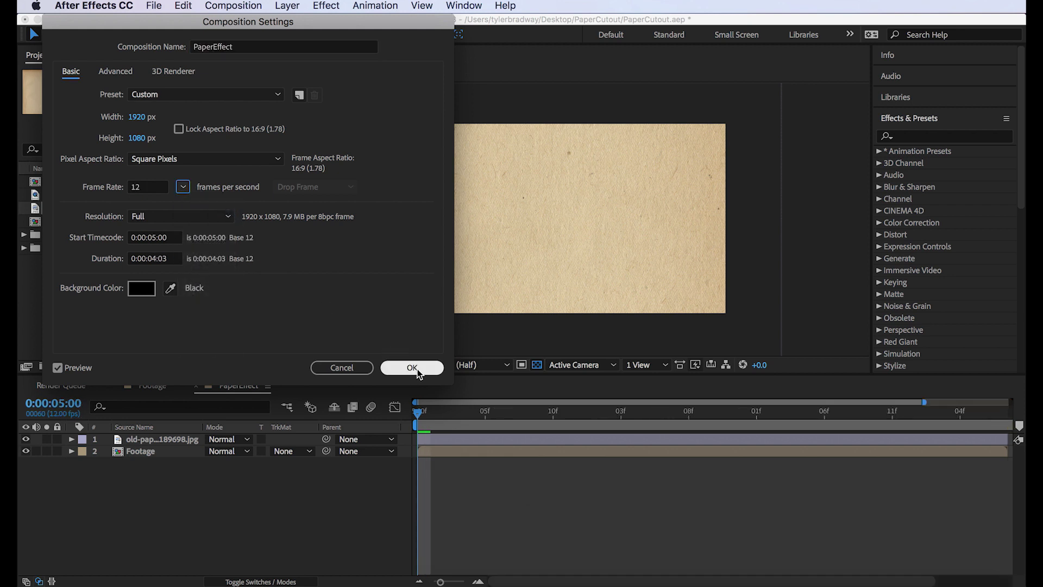
pyautogui.click(412, 368)
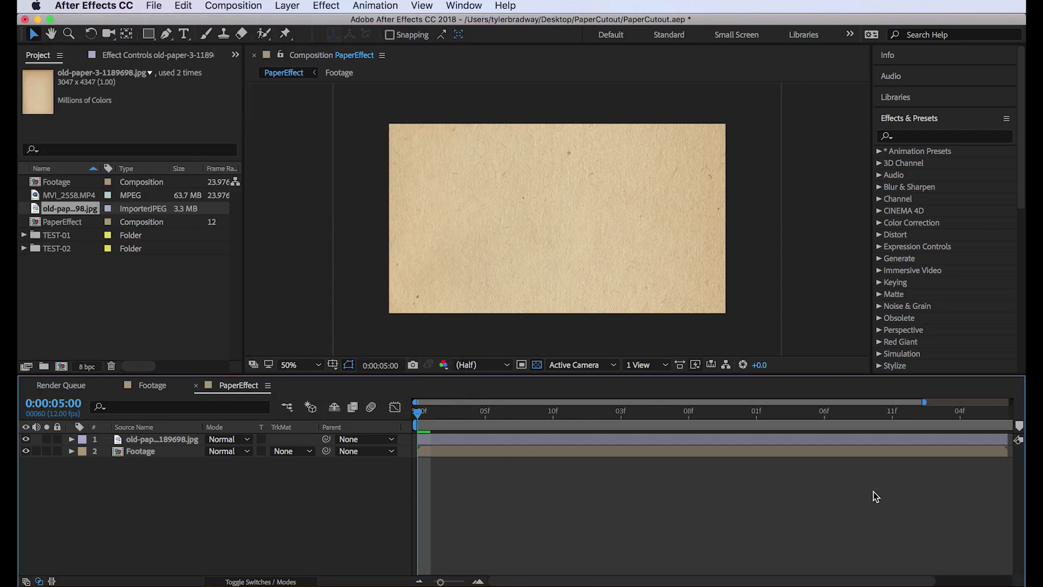
# Trim the comp to a work area ending at 0:00:08:06 and preview it
pyautogui.click(990, 423)
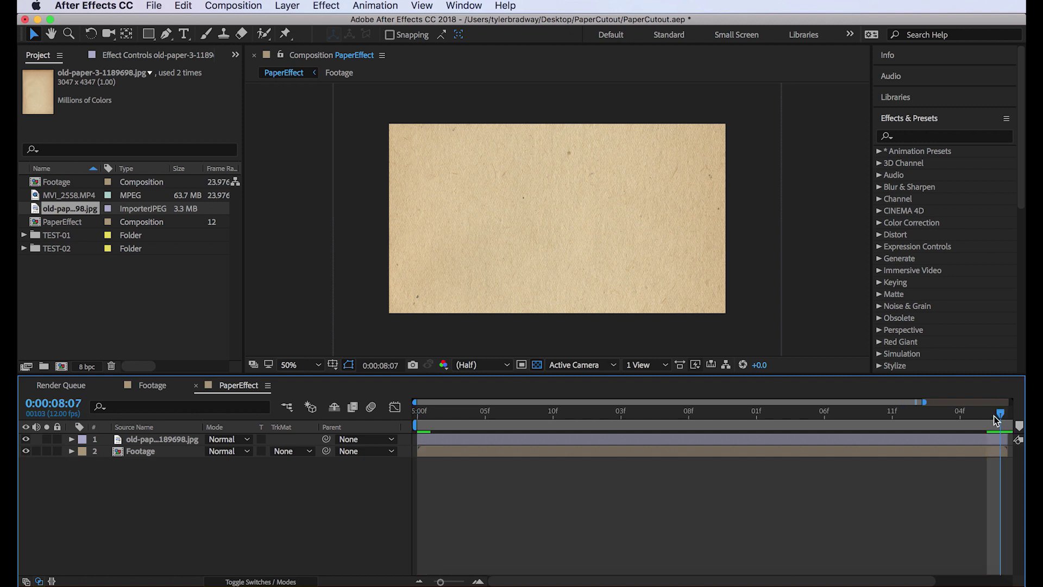
pyautogui.click(987, 423)
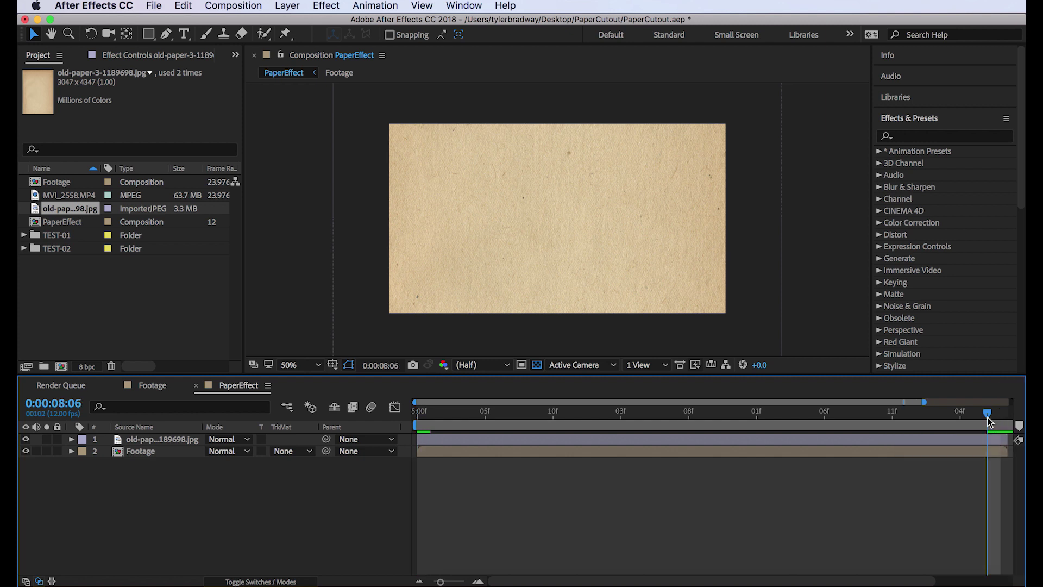
pyautogui.rightClick(972, 426)
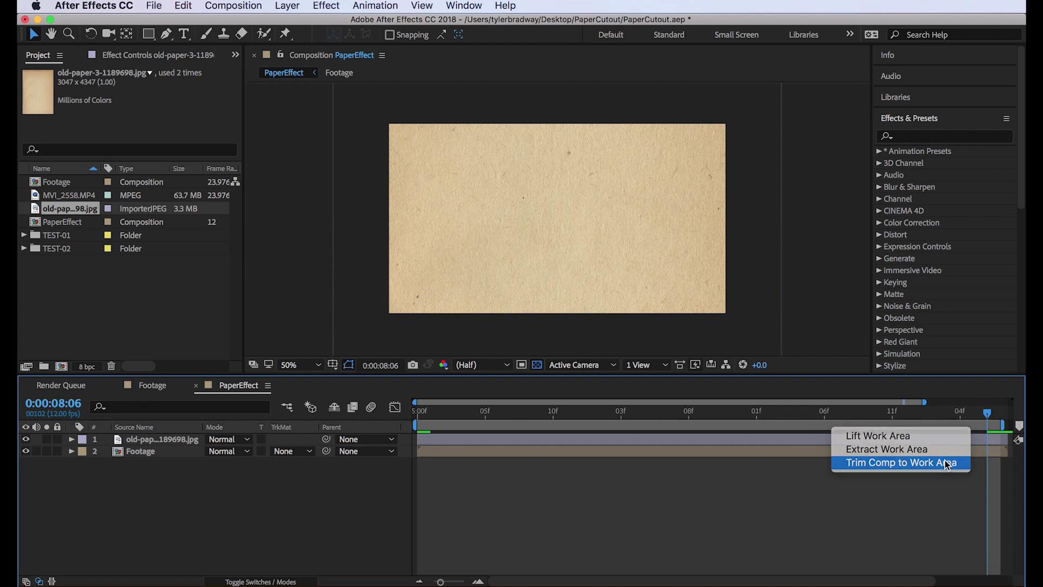
pyautogui.click(948, 465)
pyautogui.press('space')
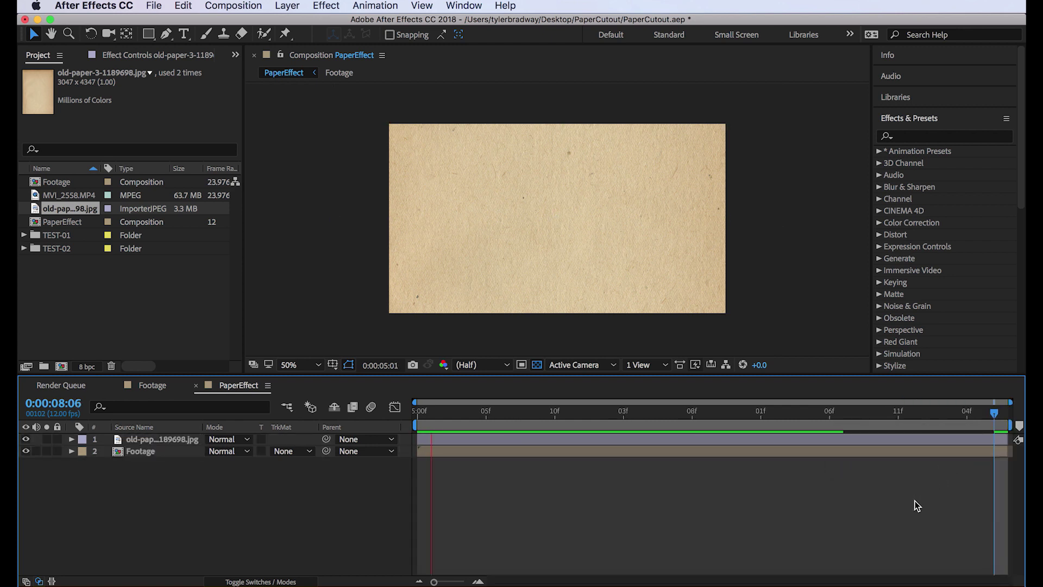
# Pre-compose the paper image layer into a comp named 'Texture'
pyautogui.click(484, 442)
pyautogui.click(936, 136)
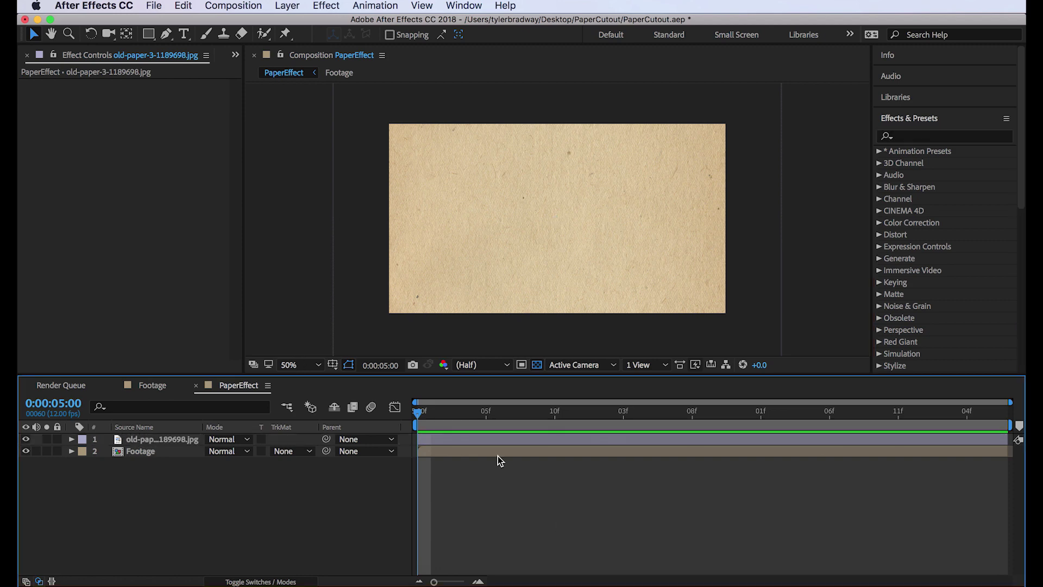
pyautogui.rightClick(486, 437)
pyautogui.click(554, 465)
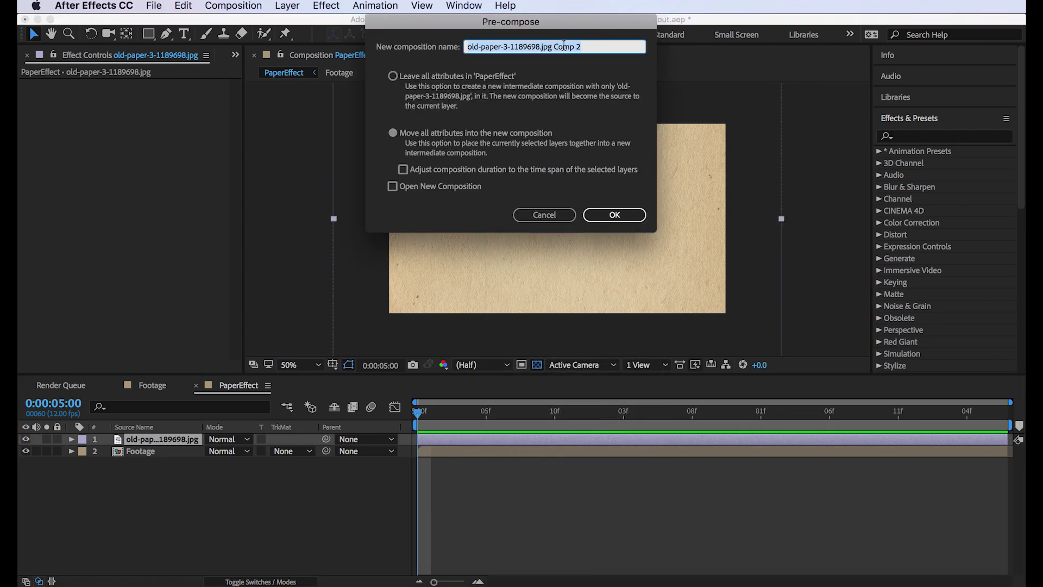
pyautogui.write('Texture')
pyautogui.press('Return')
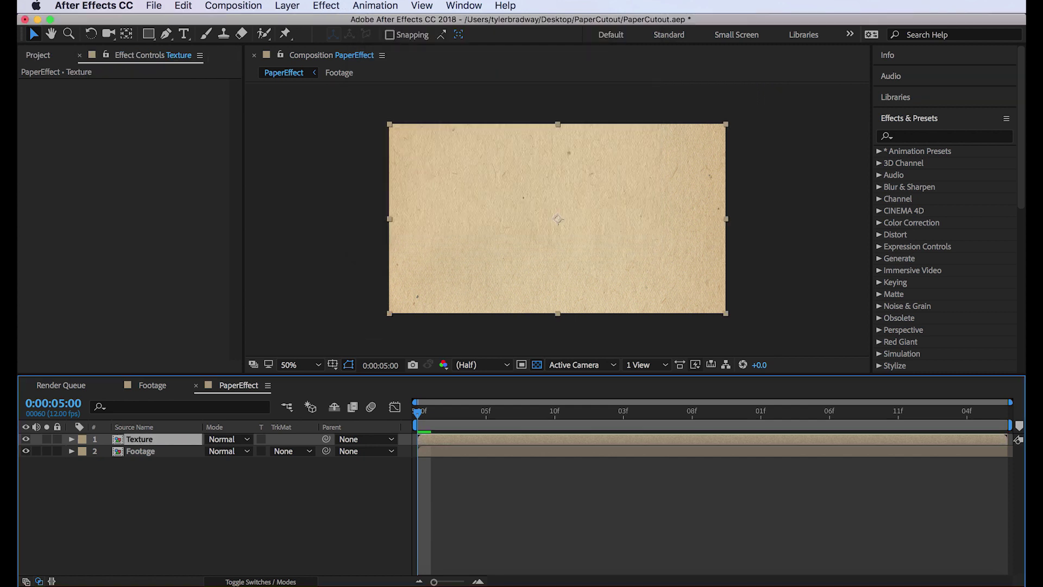
# Apply Motion Tile with 350 by 350 output and Mirror Edges, then drag the texture off-centre
pyautogui.click(917, 137)
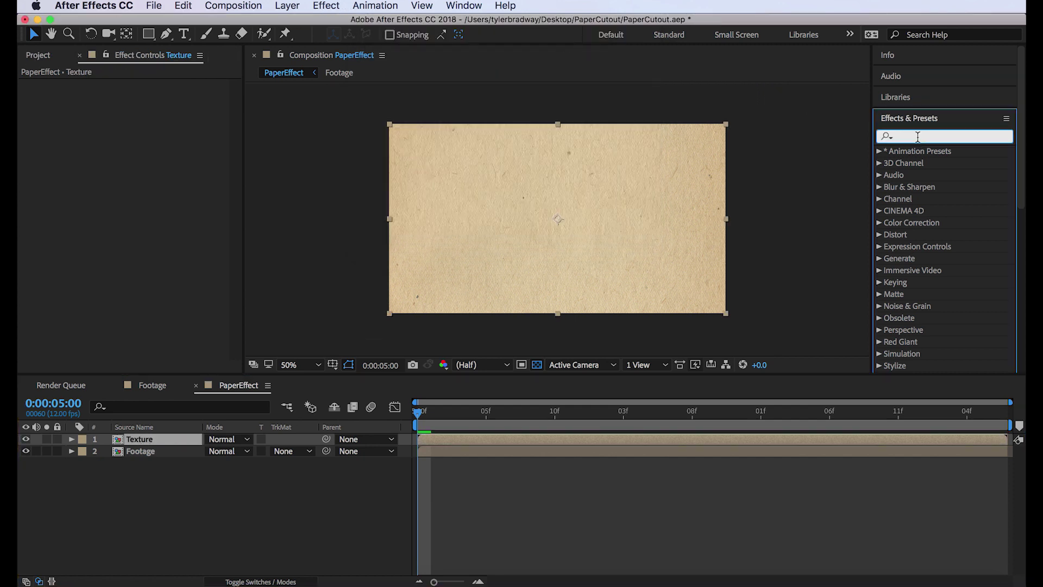
pyautogui.write('motion')
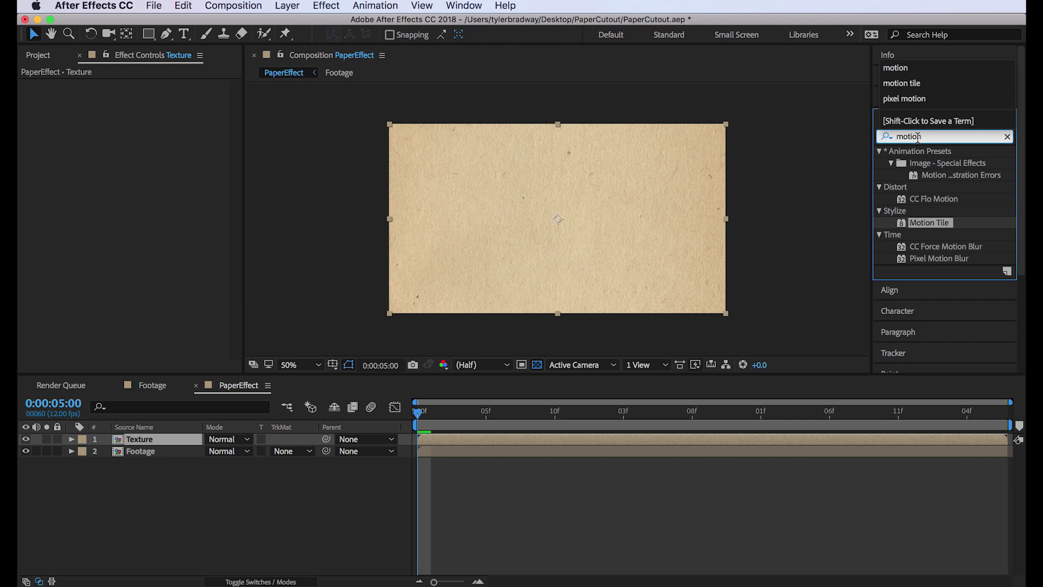
pyautogui.doubleClick(945, 223)
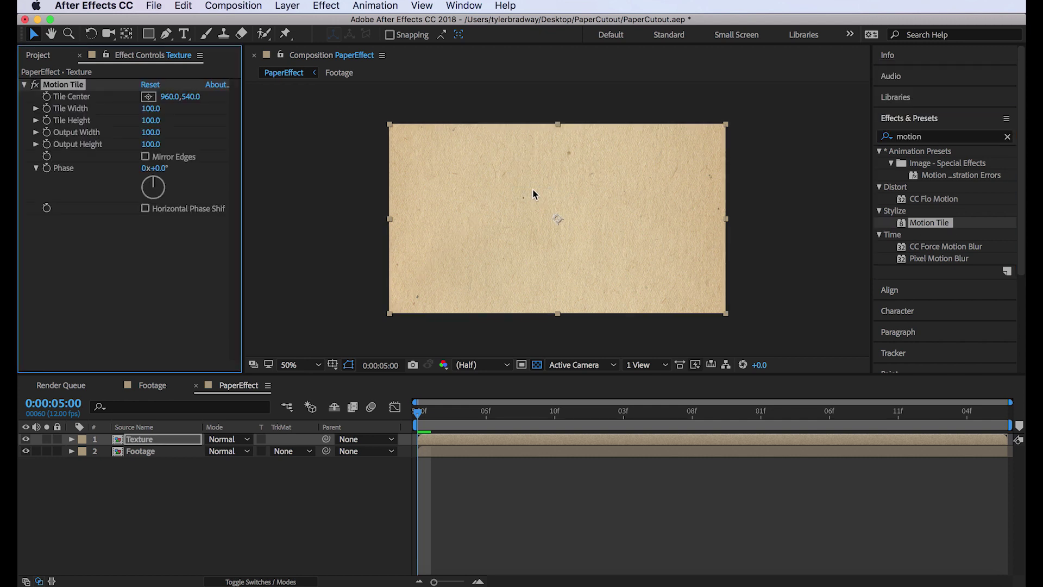
pyautogui.click(148, 132)
pyautogui.write('350')
pyautogui.press('Tab')
pyautogui.write('350')
pyautogui.click(124, 251)
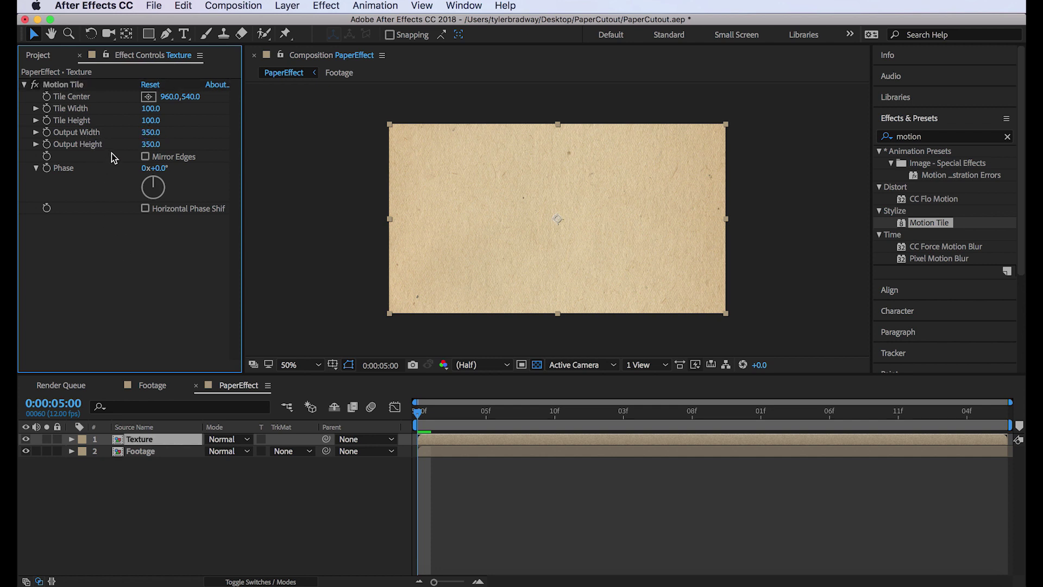
pyautogui.click(145, 156)
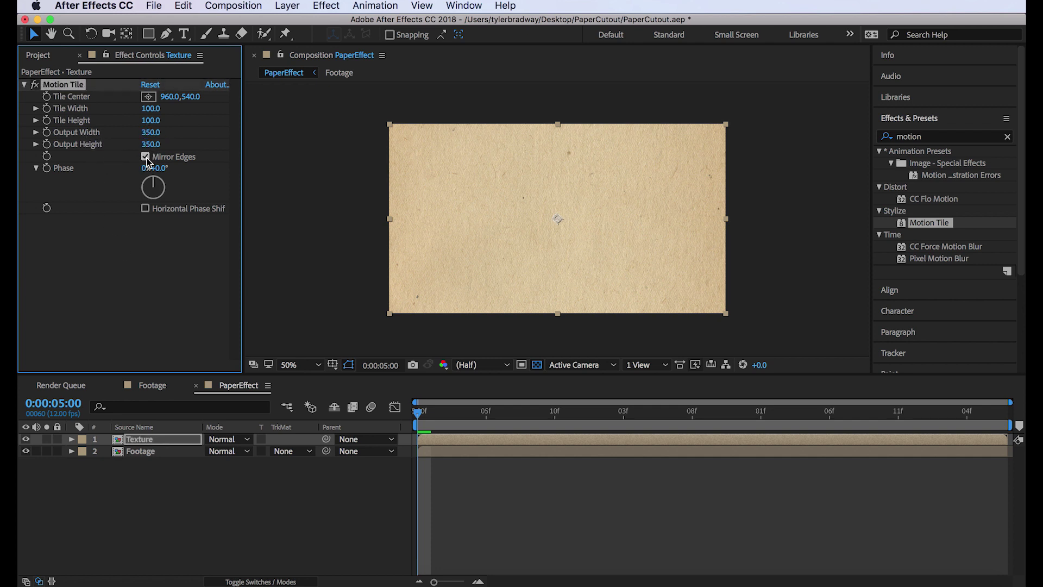
pyautogui.moveTo(493, 215); pyautogui.dragTo(549, 261)
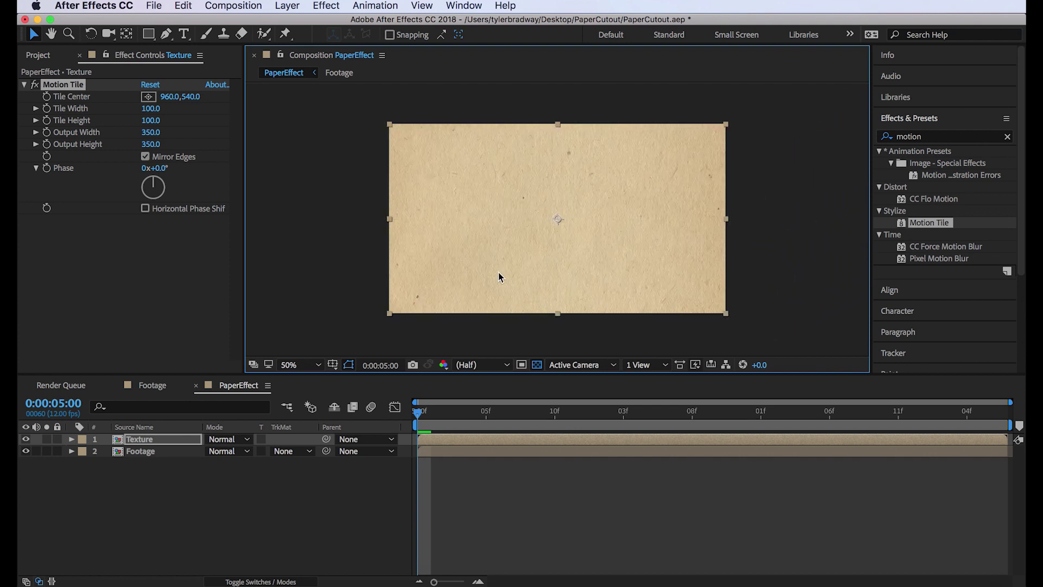
pyautogui.moveTo(454, 226); pyautogui.dragTo(477, 235)
# Recentre the texture and give its Position a wiggle(12,400) expression, then preview it
pyautogui.press('super+z')
pyautogui.press('p')
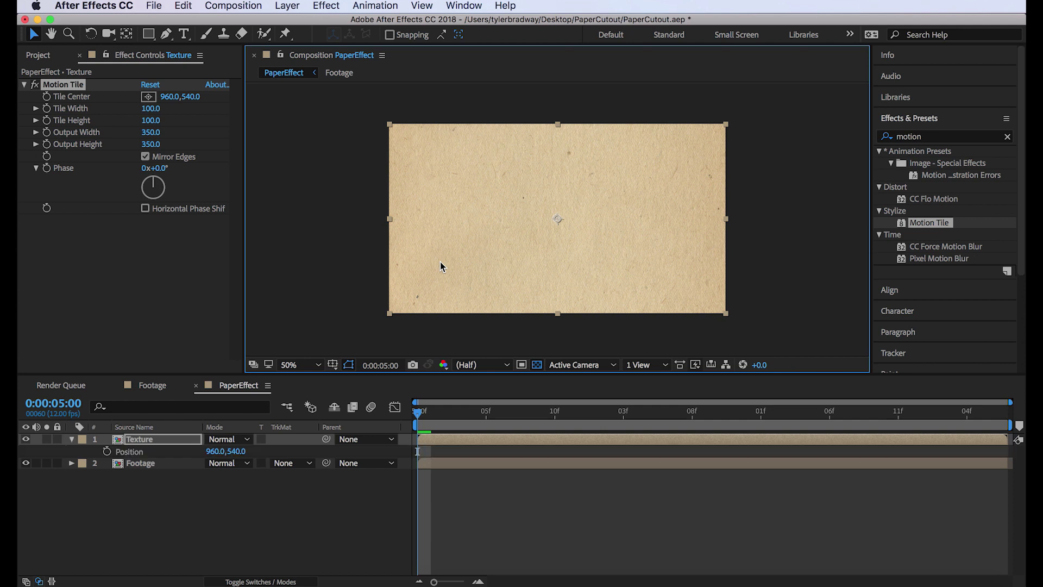
pyautogui.keyDown('alt'); pyautogui.click(107, 452); pyautogui.keyUp('alt')
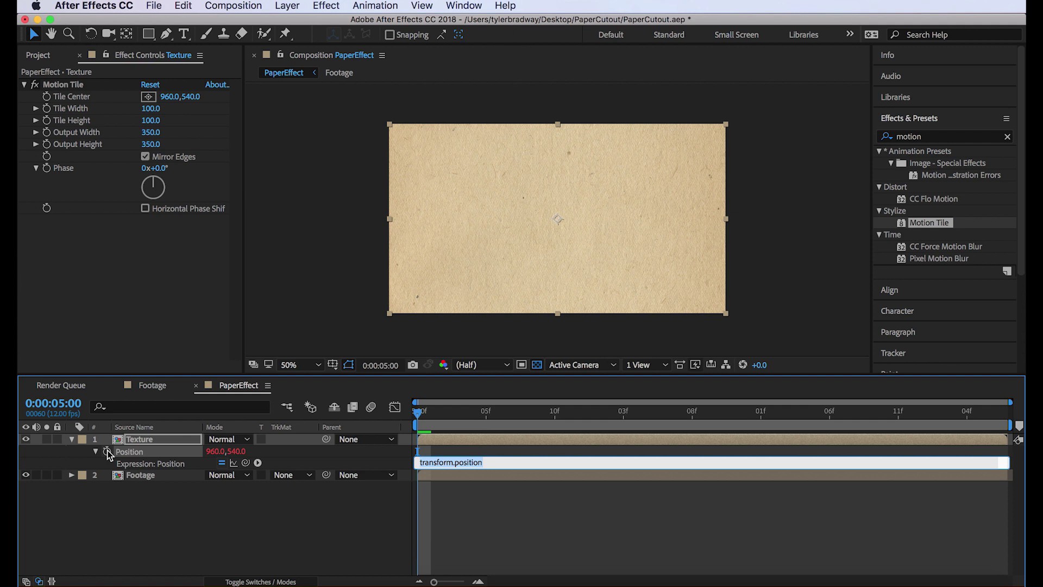
pyautogui.write('wiggle')
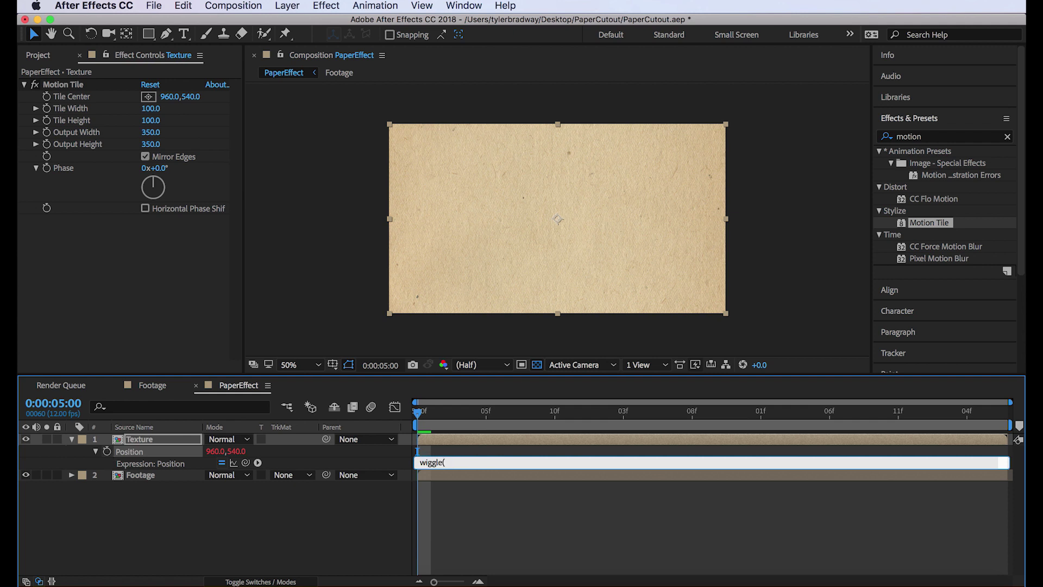
pyautogui.write('(12')
pyautogui.write(',')
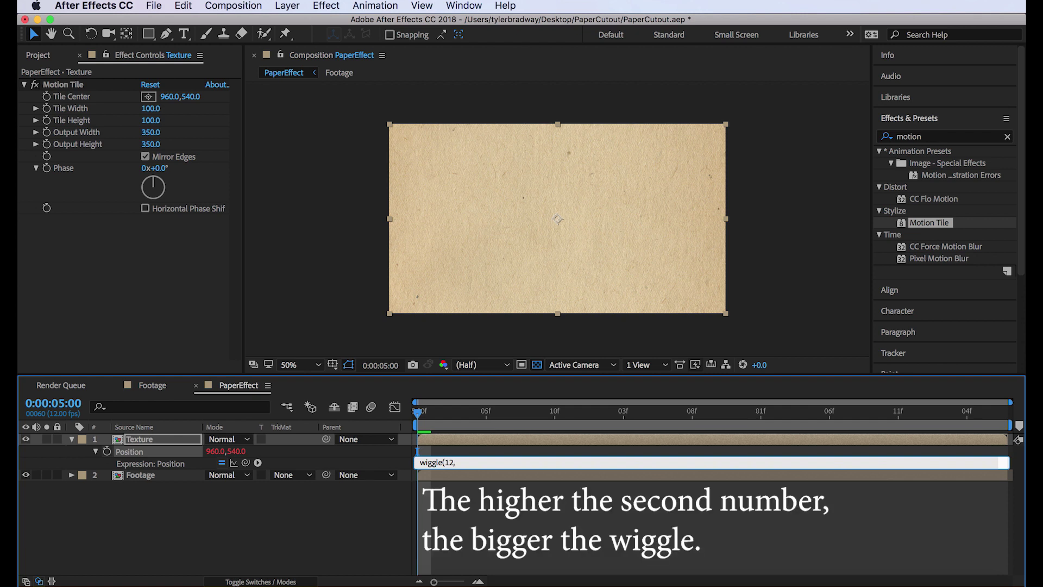
pyautogui.write('400')
pyautogui.click(404, 511)
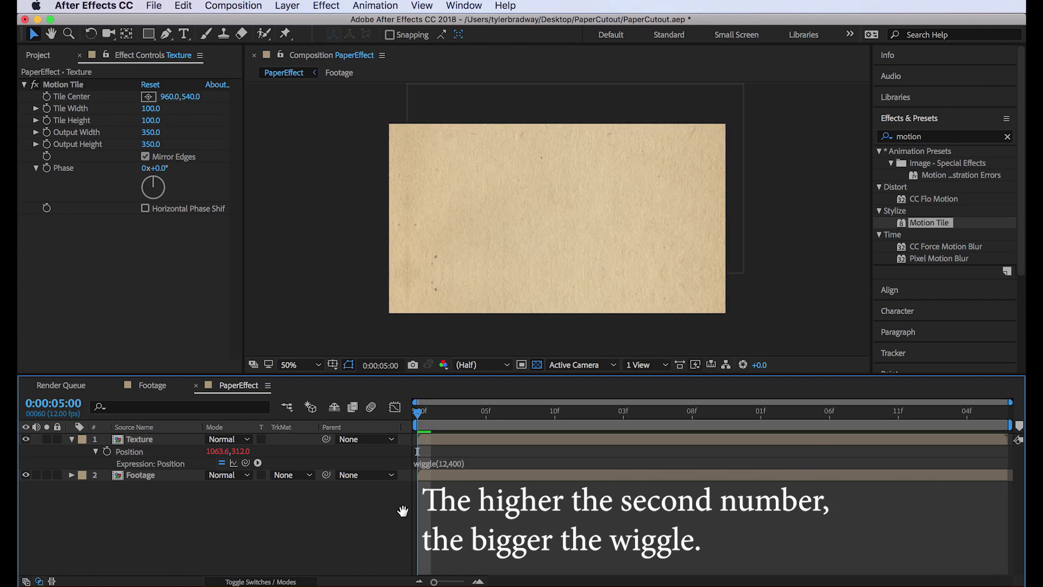
pyautogui.press('space')
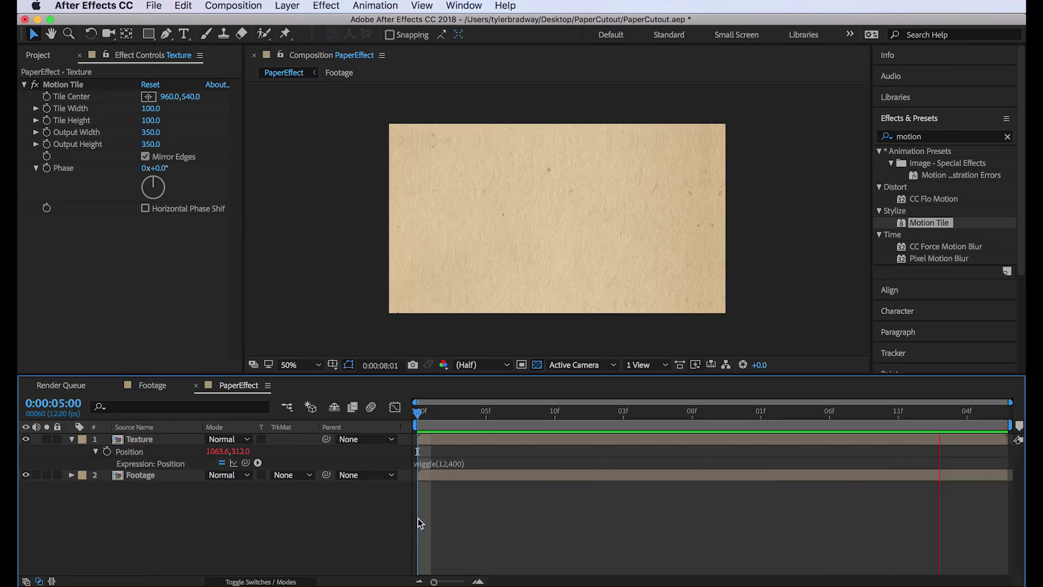
# Strengthen the Position expression to wiggle(12,800) and preview it from the start
pyautogui.click(459, 466)
pyautogui.click(460, 463)
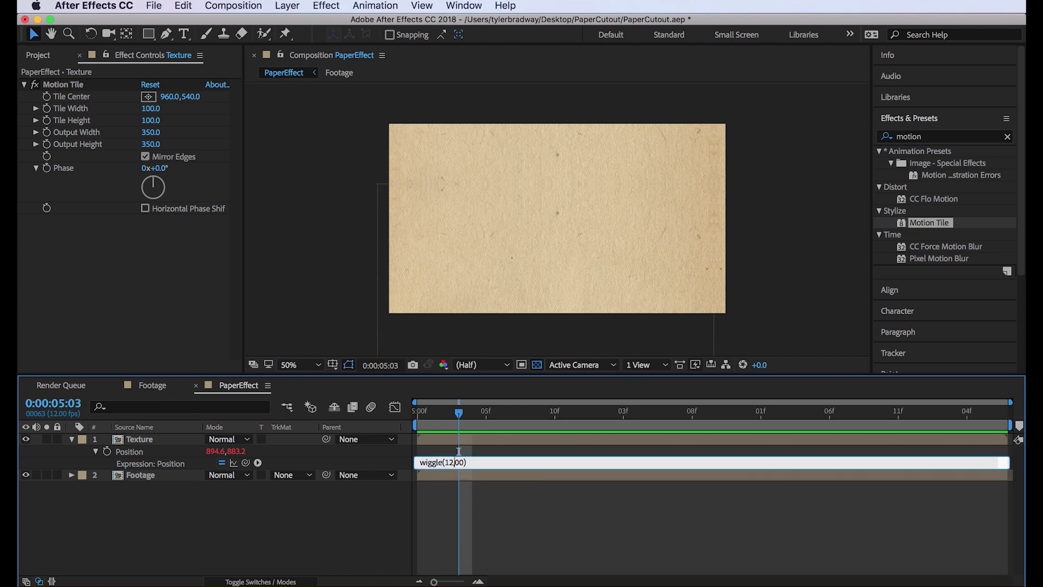
pyautogui.click(484, 519)
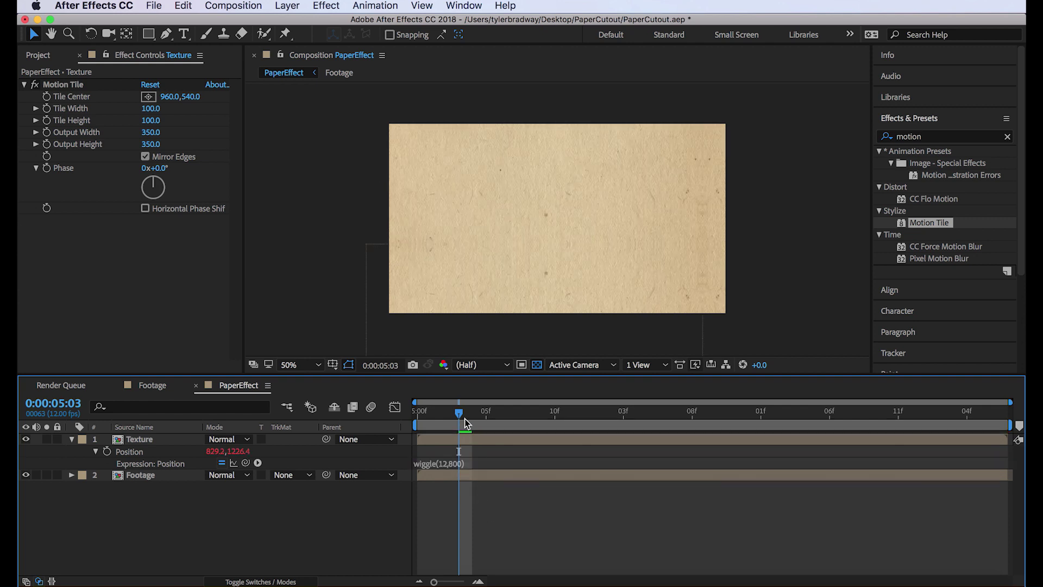
pyautogui.moveTo(461, 417); pyautogui.dragTo(316, 422)
pyautogui.press('space')
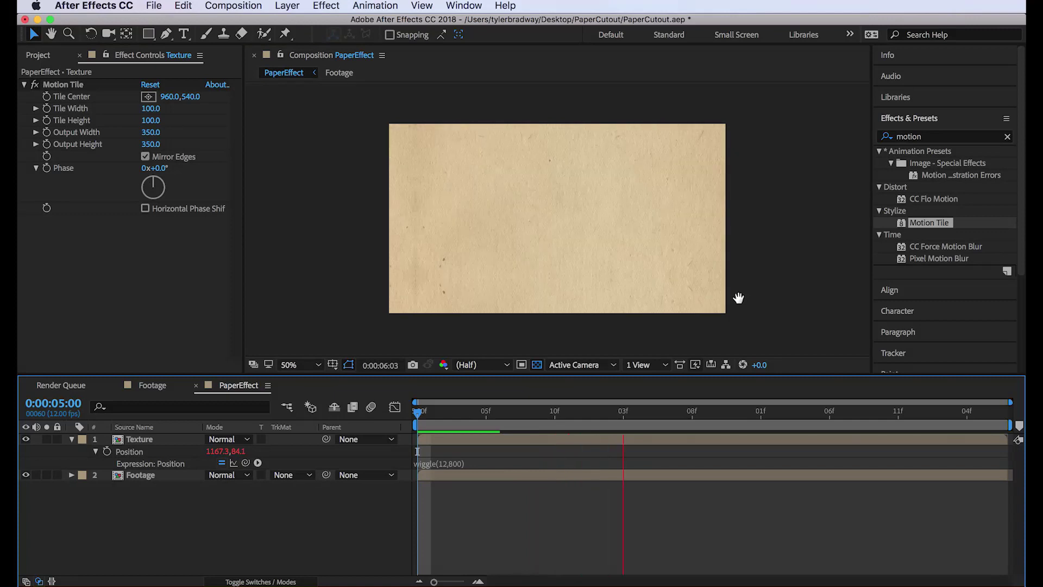
pyautogui.press('space')
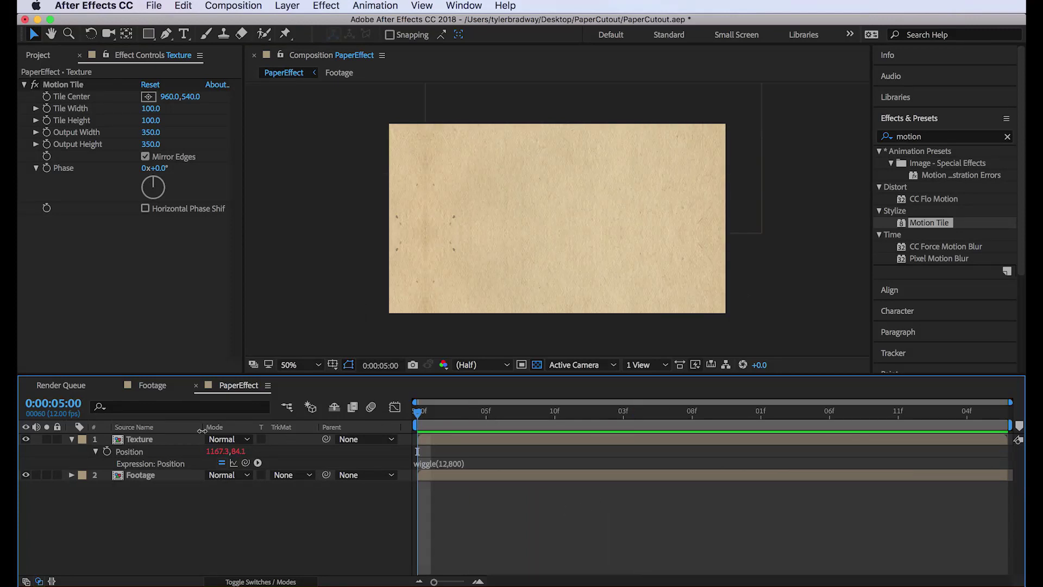
pyautogui.click(159, 476)
# Hide the Texture layer and apply Tint to Footage, showing the keyed man in black and white
pyautogui.click(25, 439)
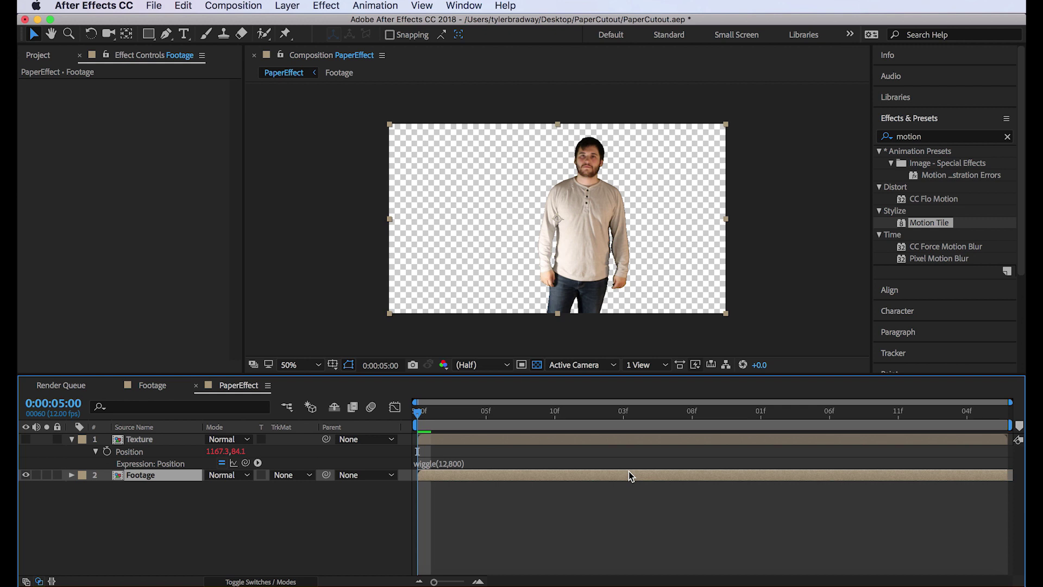
pyautogui.click(936, 137)
pyautogui.write('t')
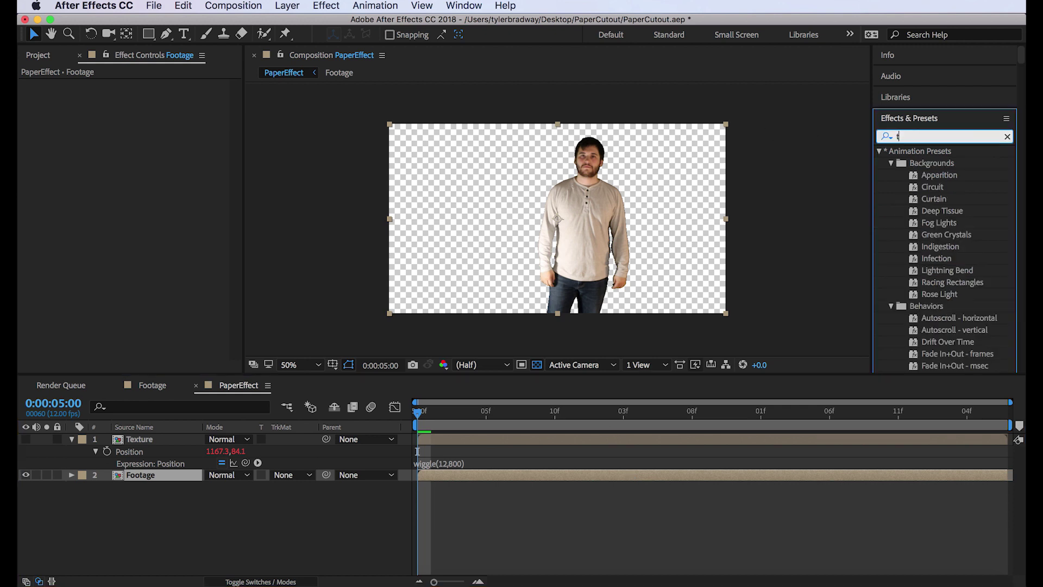
pyautogui.write('int')
pyautogui.moveTo(929, 199); pyautogui.dragTo(570, 476)
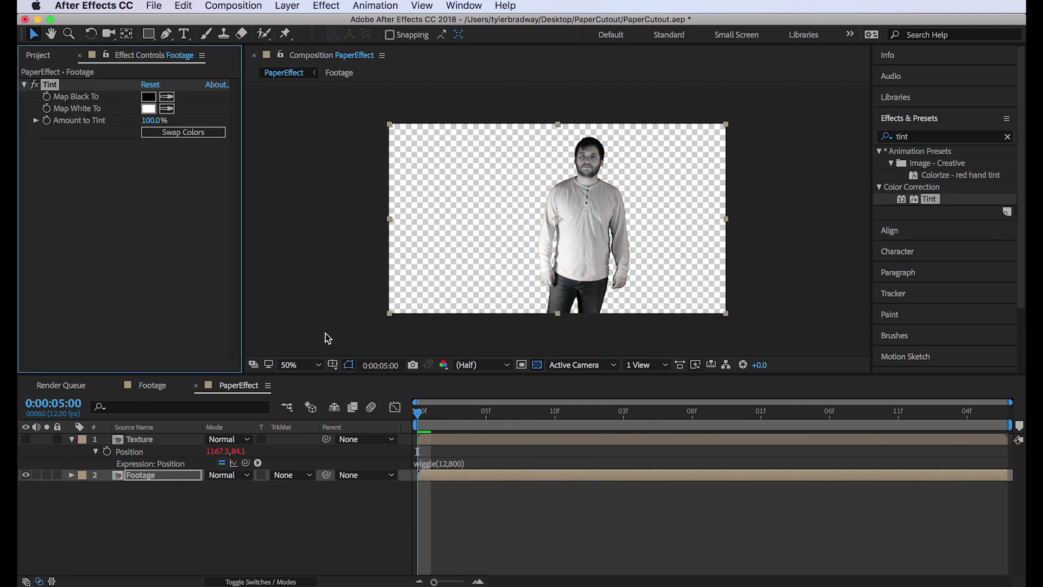
pyautogui.press('.')
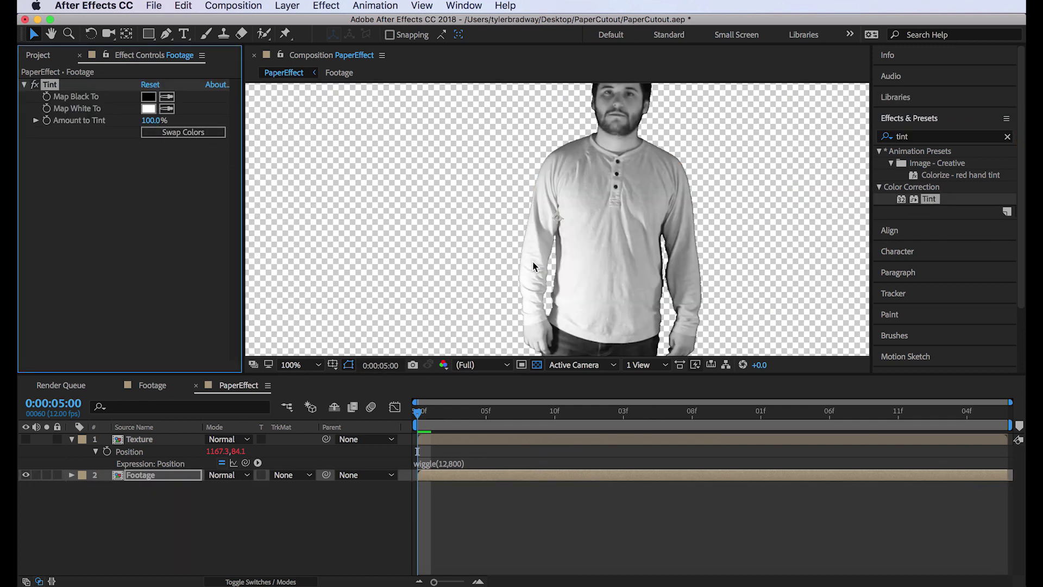
pyautogui.press(',')
pyautogui.press('.')
pyautogui.click(466, 471)
# Duplicate the Footage layer and set the lower copy's Tint Map Black To white
pyautogui.press('super+d')
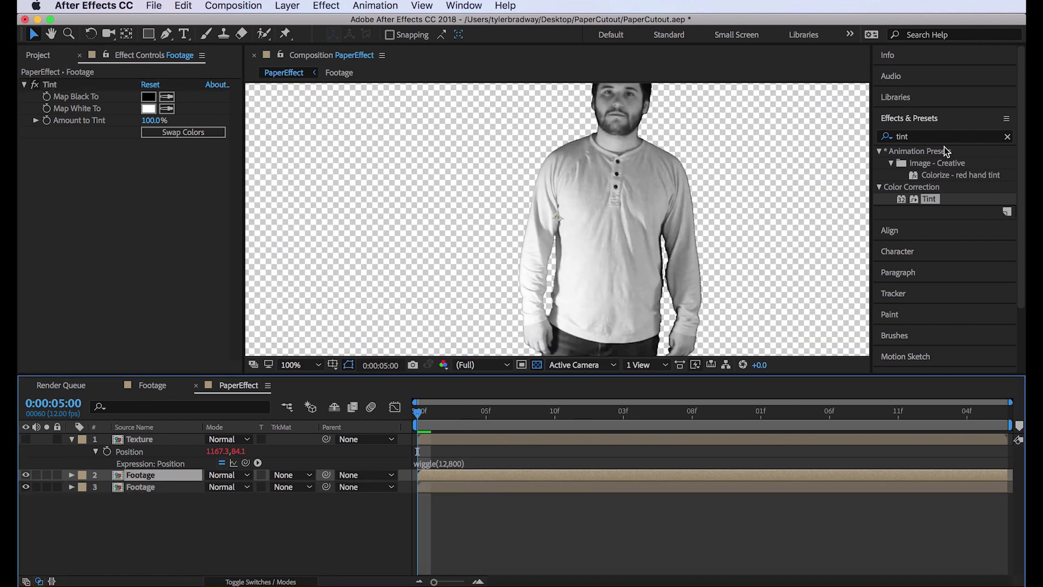
pyautogui.click(175, 487)
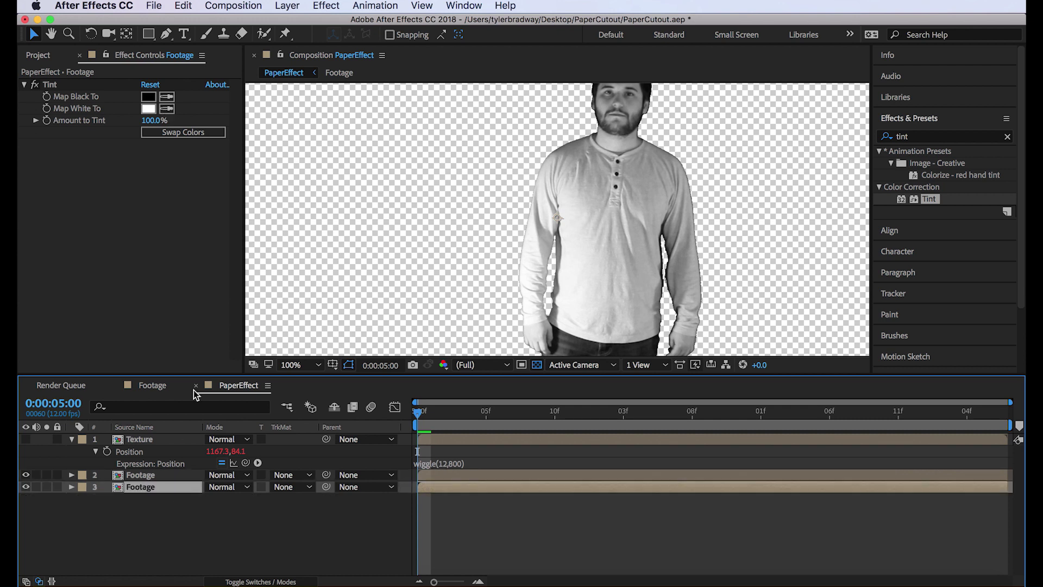
pyautogui.click(170, 102)
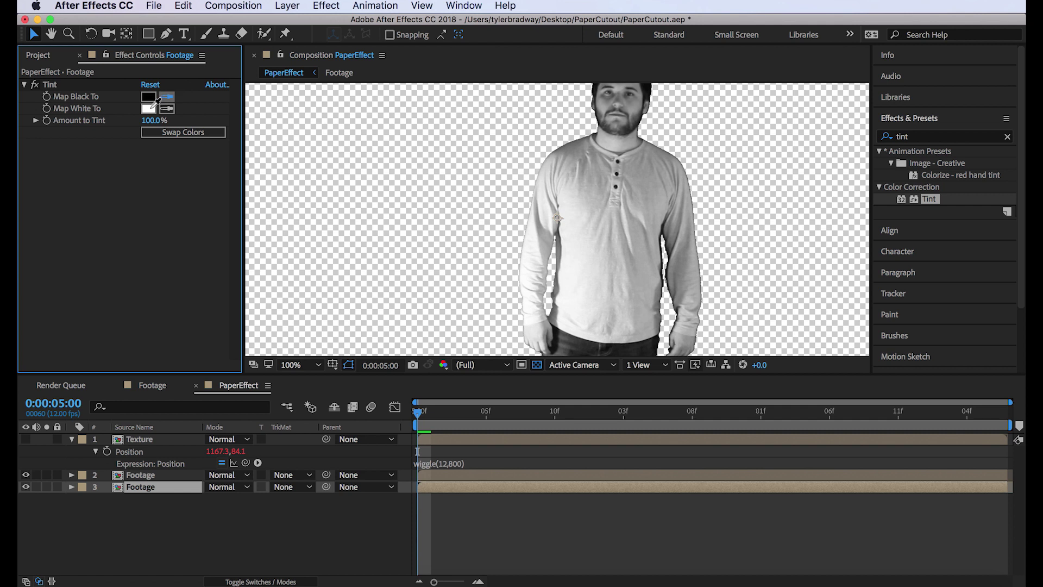
pyautogui.click(149, 108)
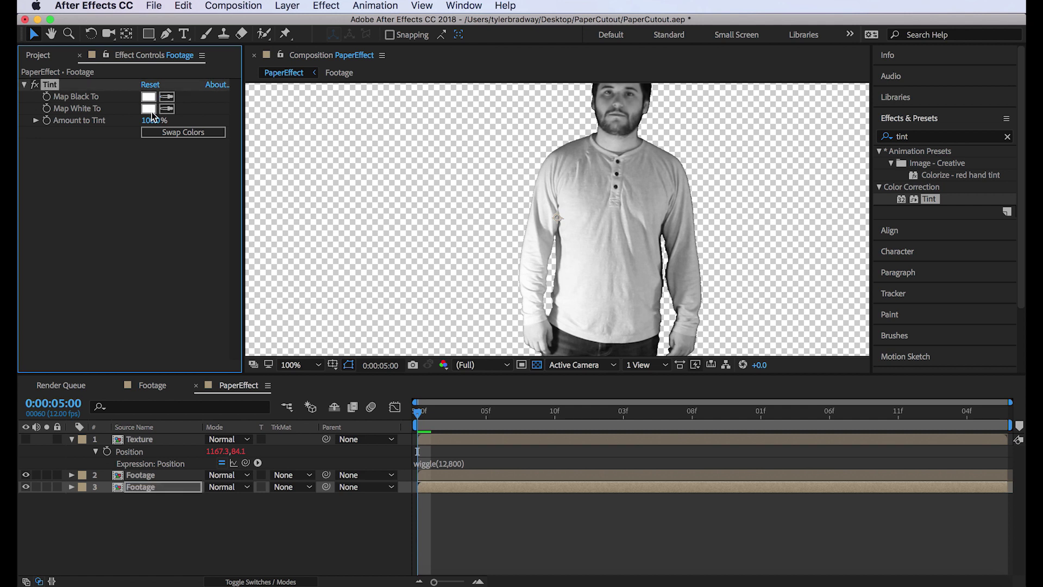
# Hide the upper Footage copy and show the white silhouette over black instead of the checkerboard
pyautogui.click(26, 475)
pyautogui.click(26, 487)
pyautogui.press(',')
pyautogui.press(',')
pyautogui.click(537, 367)
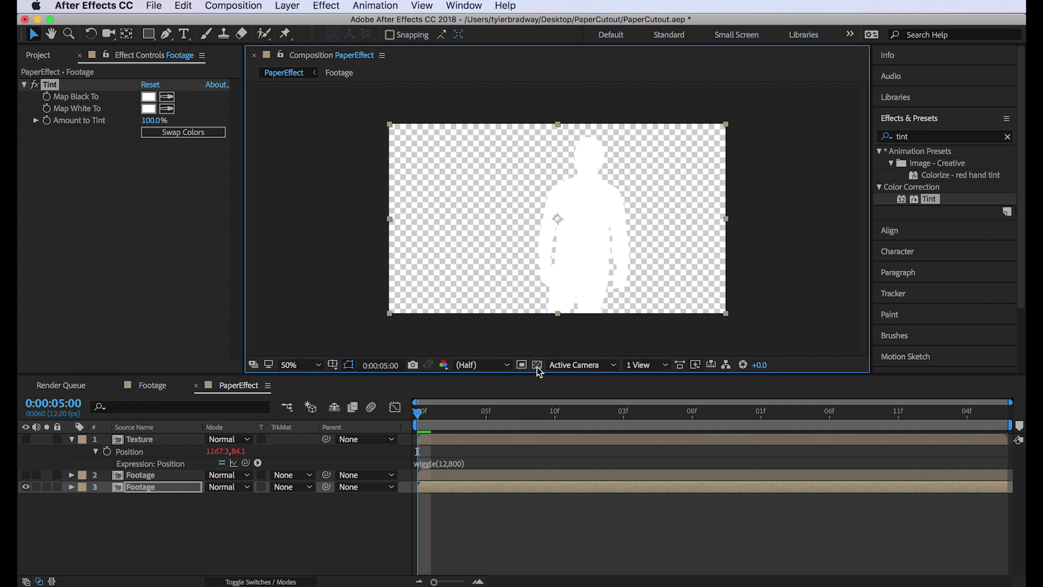
pyautogui.click(537, 364)
pyautogui.click(542, 536)
pyautogui.click(461, 485)
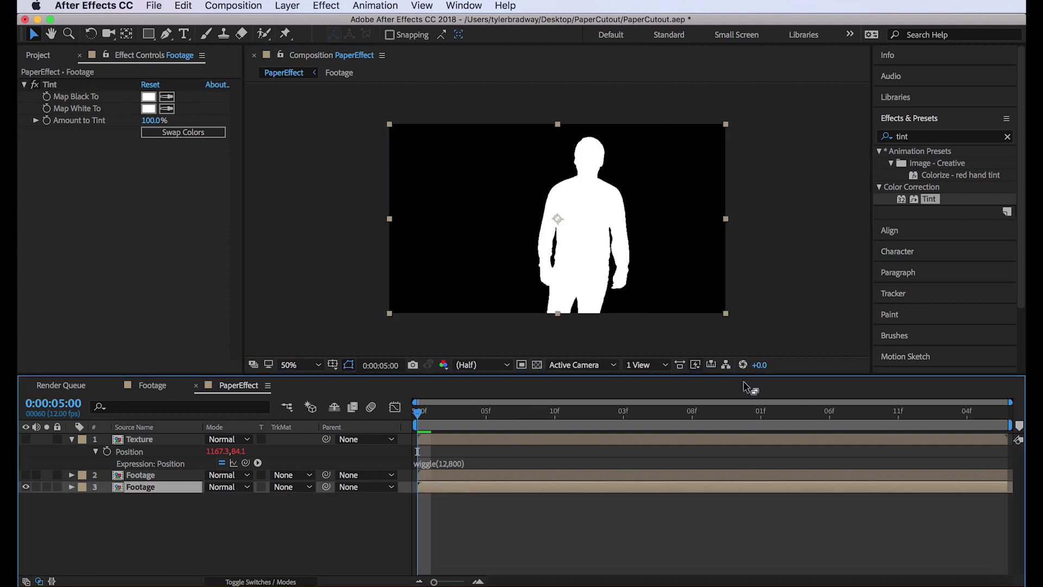
pyautogui.click(957, 136)
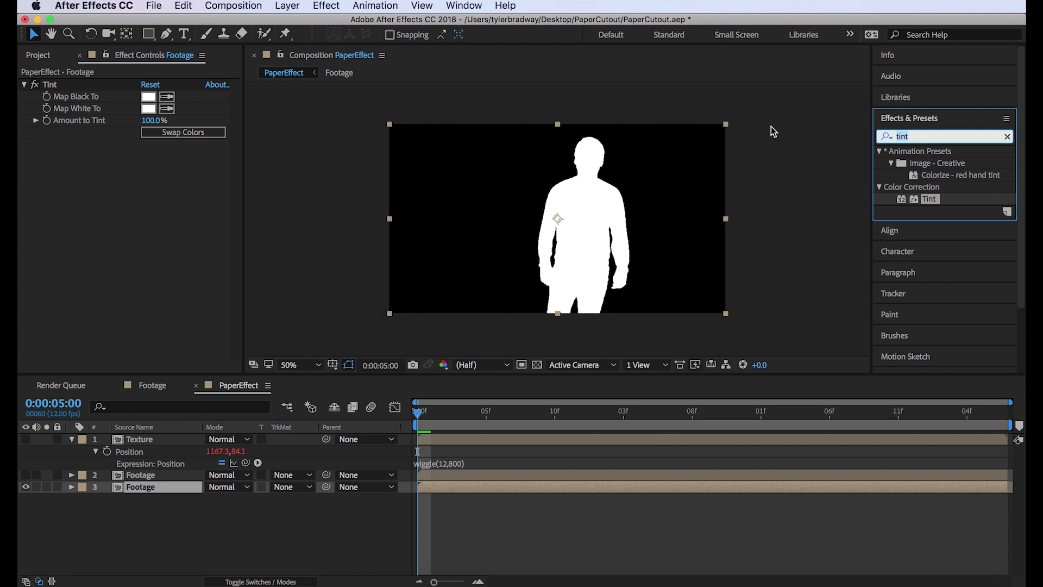
# Apply Simple Choker to the white silhouette, expand its matte, and preview with the original footage on top
pyautogui.write('simple')
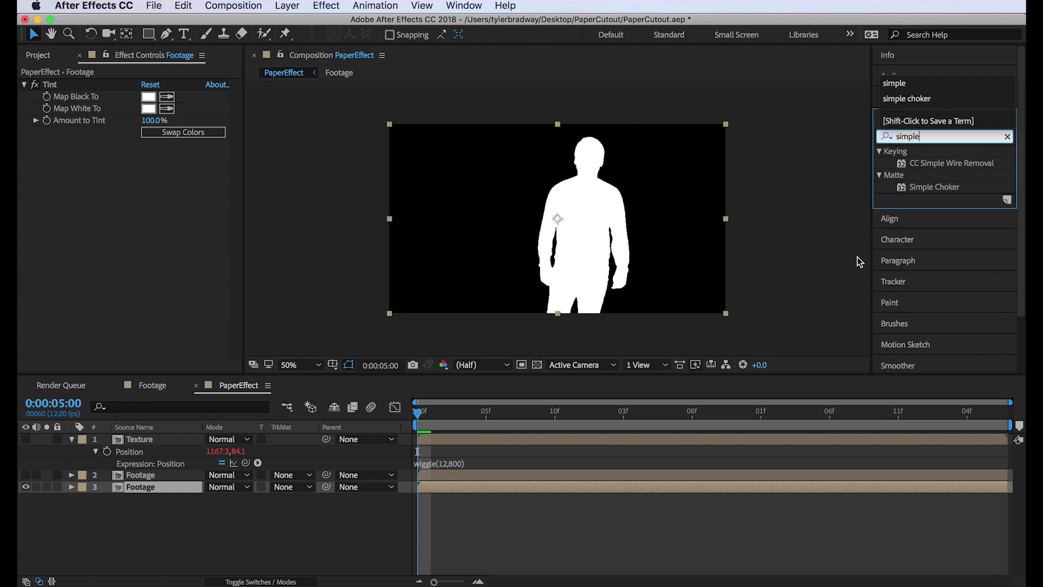
pyautogui.moveTo(932, 188); pyautogui.dragTo(178, 488)
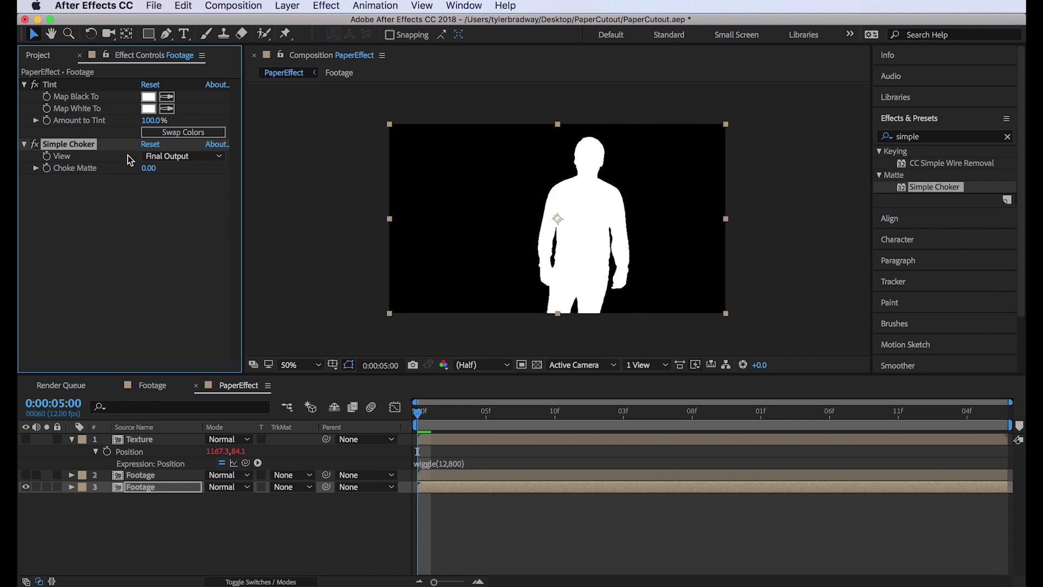
pyautogui.moveTo(148, 167); pyautogui.dragTo(60, 576)
pyautogui.moveTo(161, 168); pyautogui.dragTo(144, 180)
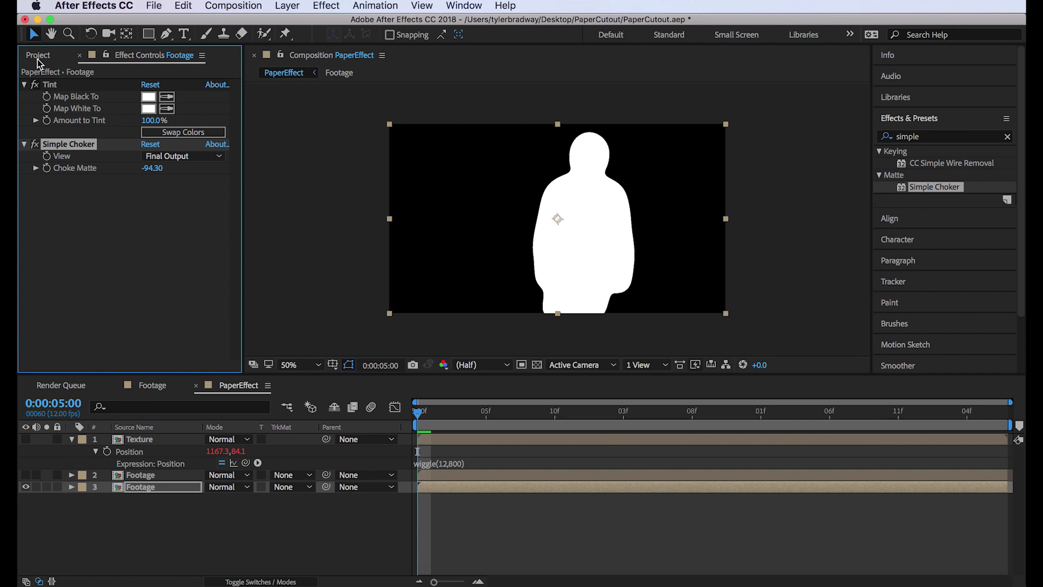
pyautogui.click(26, 476)
pyautogui.click(26, 476)
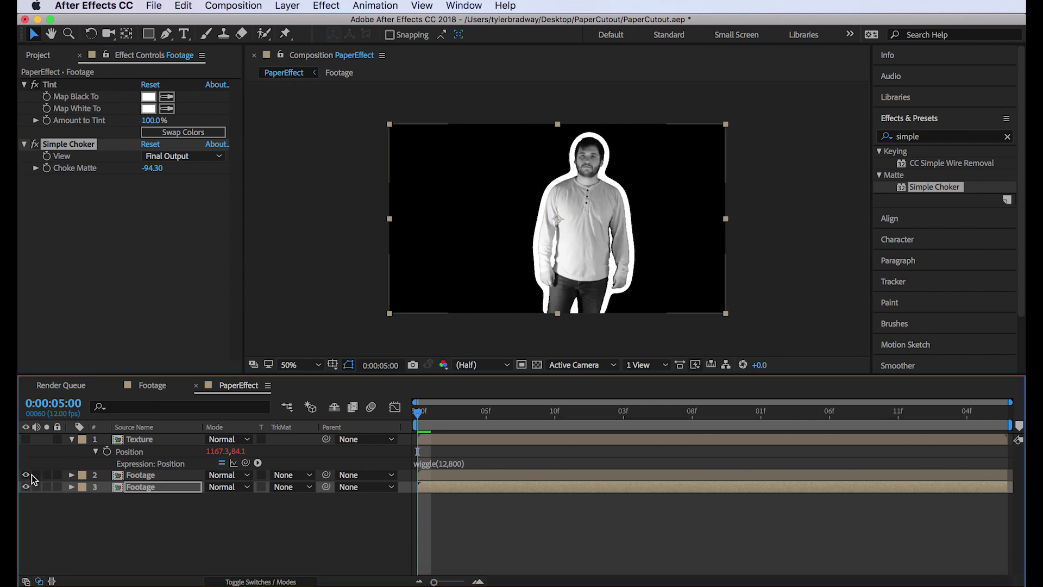
pyautogui.click(496, 526)
pyautogui.press('space')
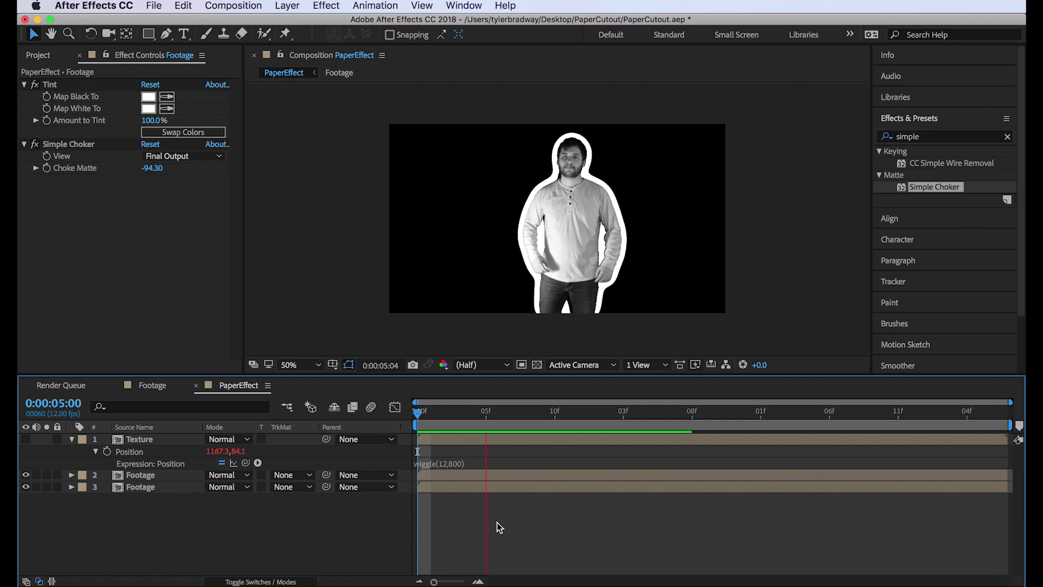
# Set Choke Matte to -80 for a thick white outline and preview the animation
pyautogui.click(156, 169)
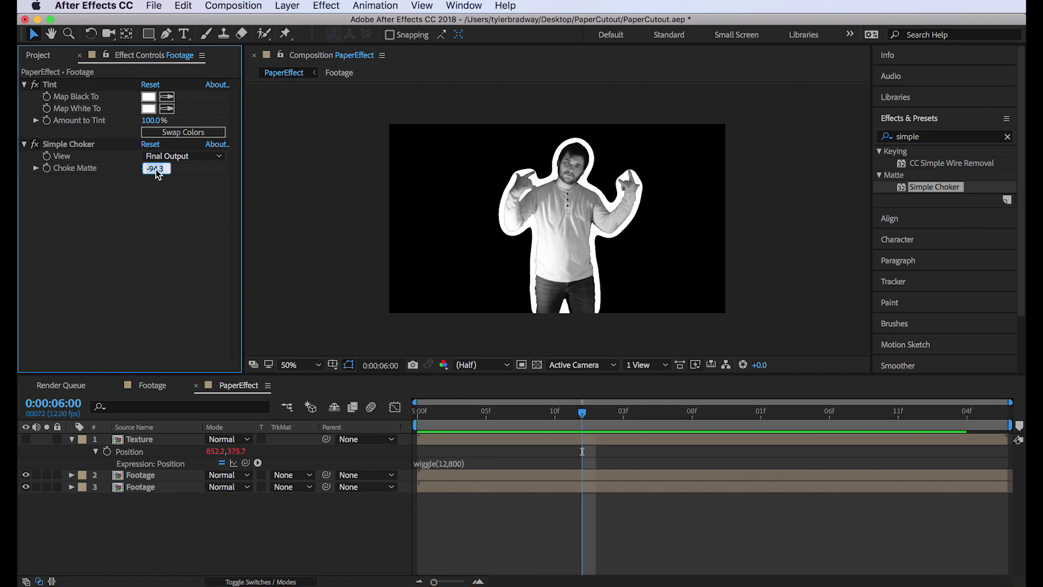
pyautogui.write('80')
pyautogui.press('Return')
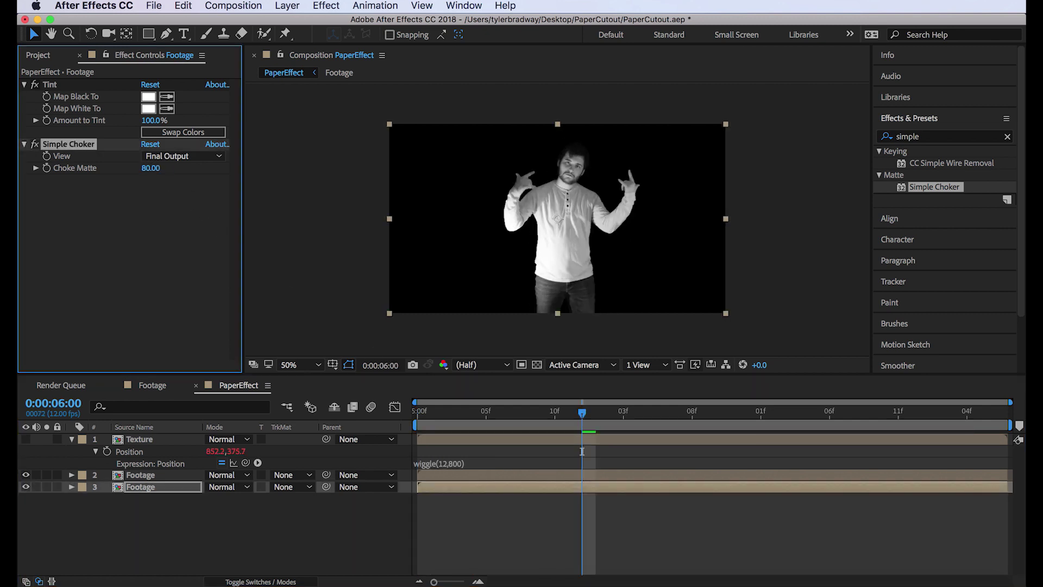
pyautogui.click(150, 169)
pyautogui.write('-80')
pyautogui.press('Return')
pyautogui.click(600, 507)
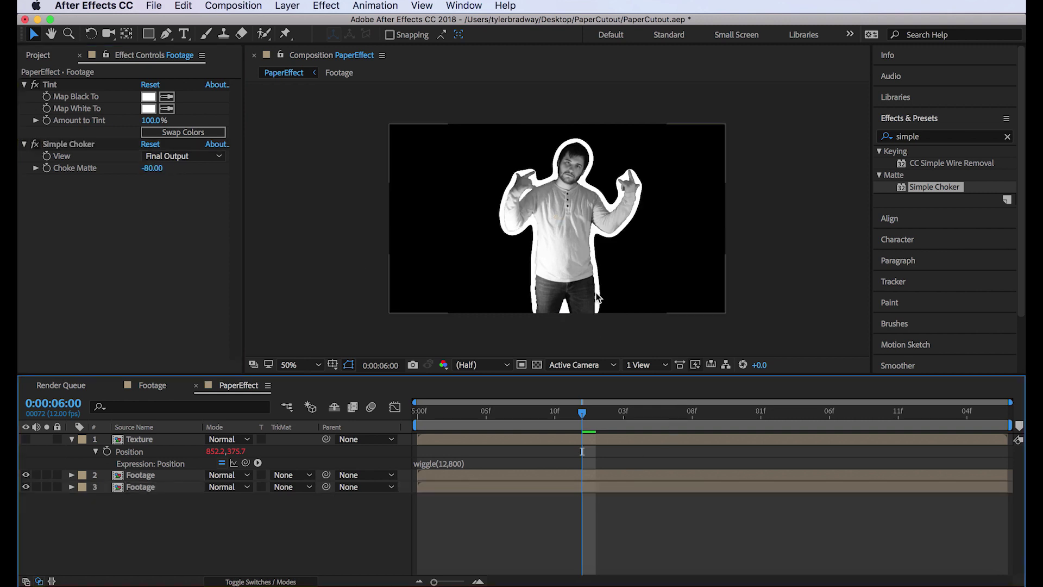
pyautogui.press('space')
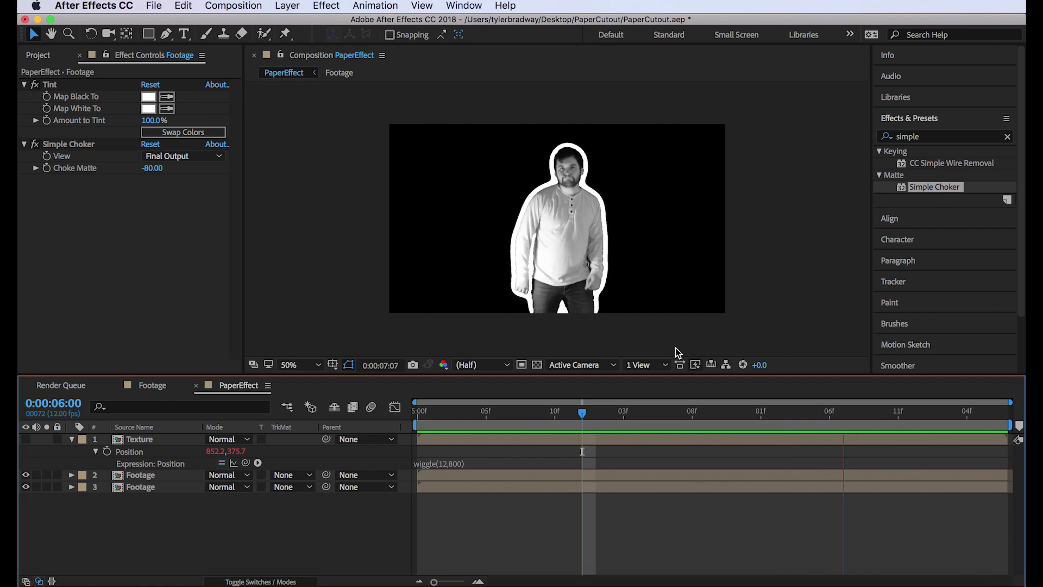
pyautogui.press('space')
pyautogui.click(173, 487)
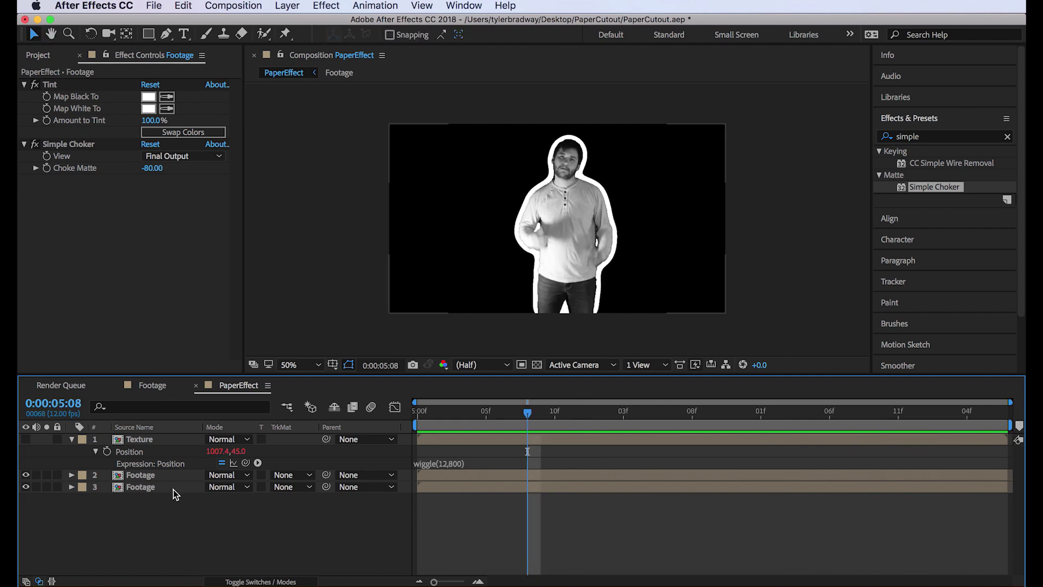
# Apply Roughen Edges to the lower Footage layer
pyautogui.click(949, 137)
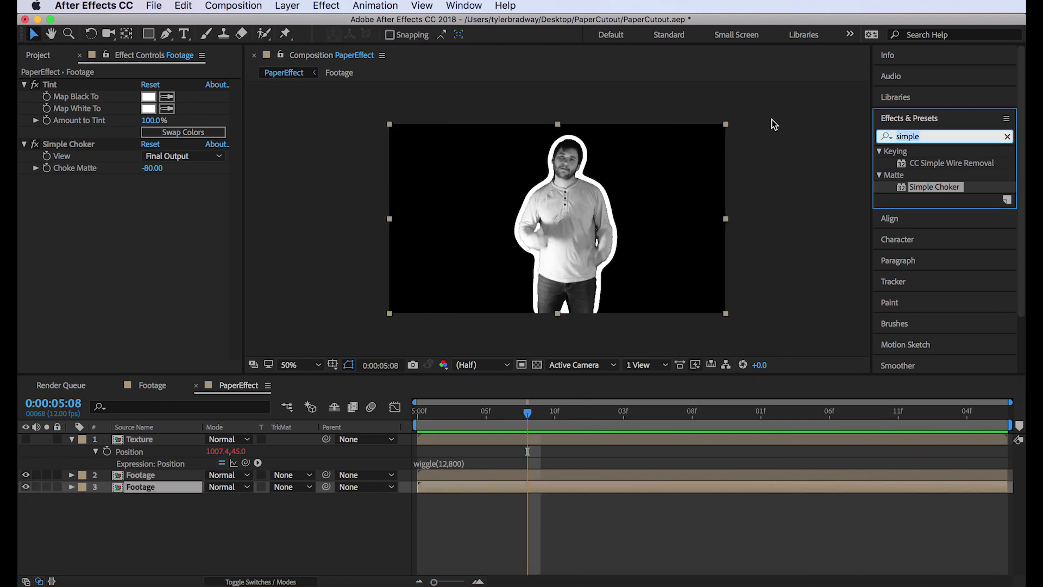
pyautogui.press('BackSpace')
pyautogui.press('BackSpace')
pyautogui.press('BackSpace')
pyautogui.press('BackSpace')
pyautogui.press('BackSpace')
pyautogui.press('BackSpace')
pyautogui.write('roughen')
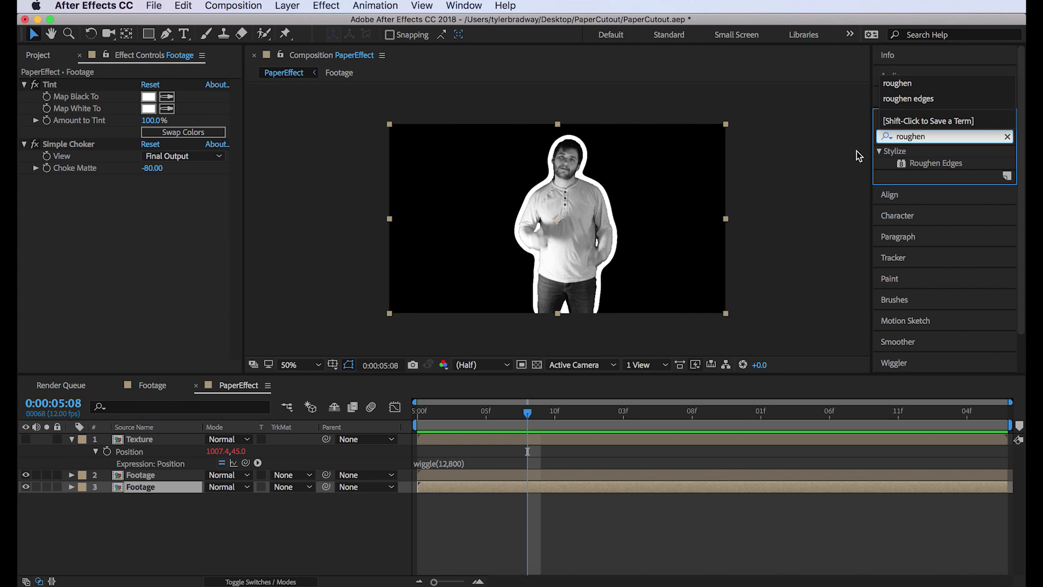
pyautogui.moveTo(914, 162); pyautogui.dragTo(149, 279)
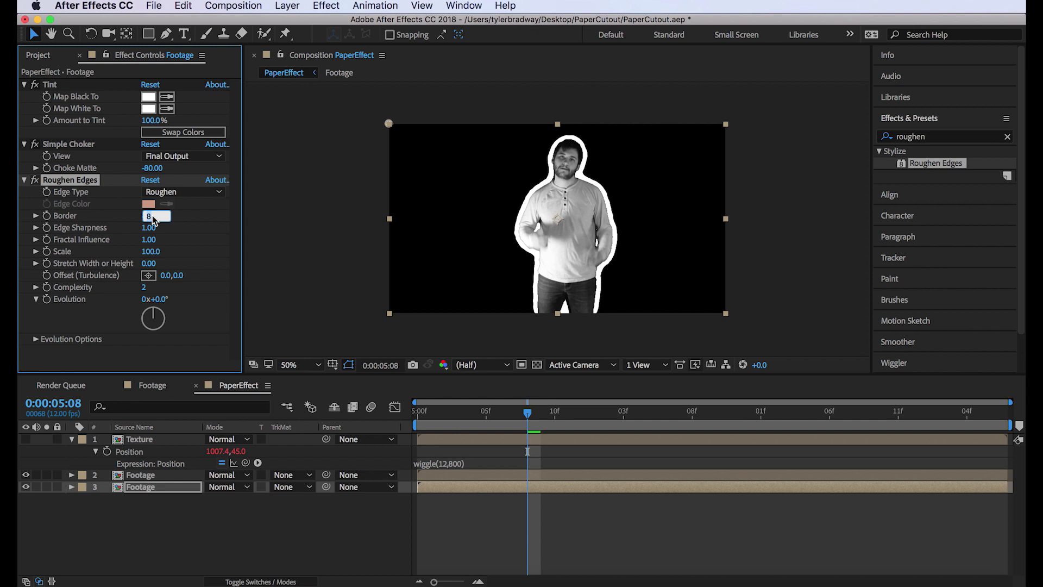
pyautogui.write('37')
# Set Roughen Edges to Edge Type Cut with Edge Sharpness 10 and Complexity 1
pyautogui.click(187, 191)
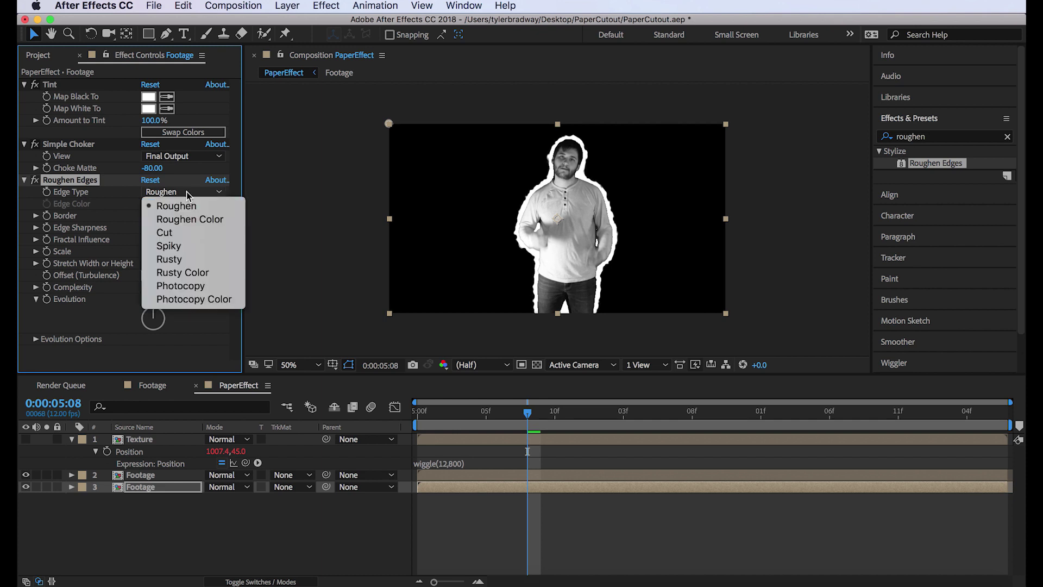
pyautogui.click(188, 234)
pyautogui.press('/')
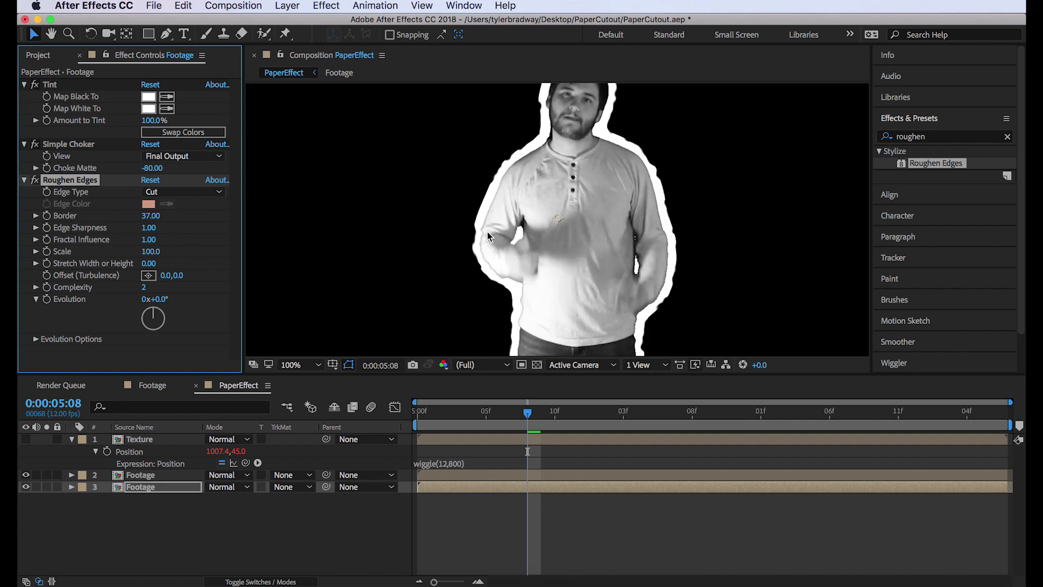
pyautogui.click(151, 227)
pyautogui.write('10')
pyautogui.press('Return')
pyautogui.moveTo(152, 287); pyautogui.dragTo(139, 287)
# Drive the Roughen Edges Evolution with the expression time*4000
pyautogui.keyDown('alt'); pyautogui.click(47, 299); pyautogui.keyUp('alt')
pyautogui.write('time*4000')
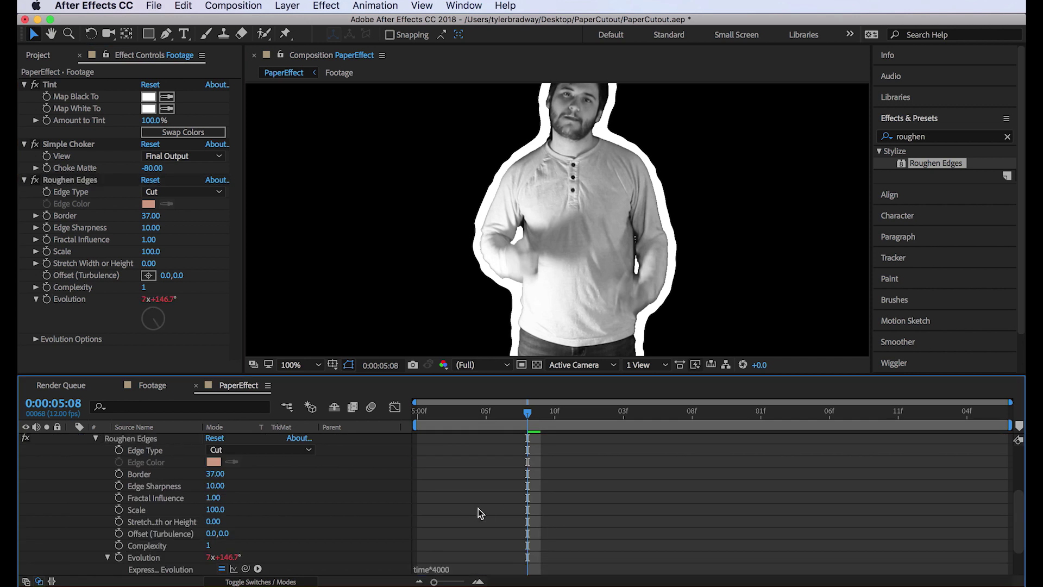
pyautogui.click(480, 512)
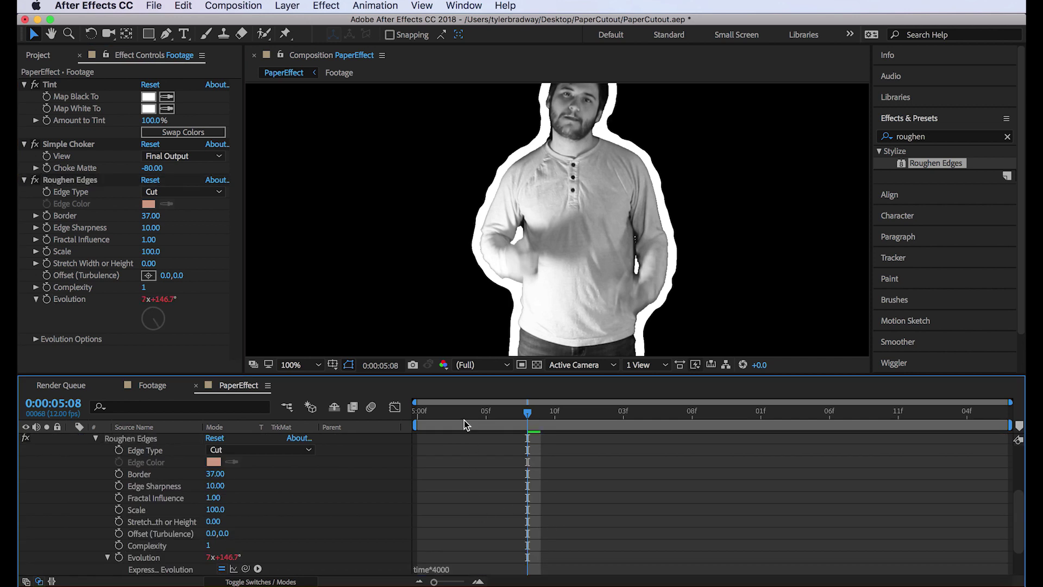
# Scrub forward from 5:01 and RAM-preview the changing cut-paper border
pyautogui.click(426, 421)
pyautogui.moveTo(426, 420); pyautogui.dragTo(486, 418)
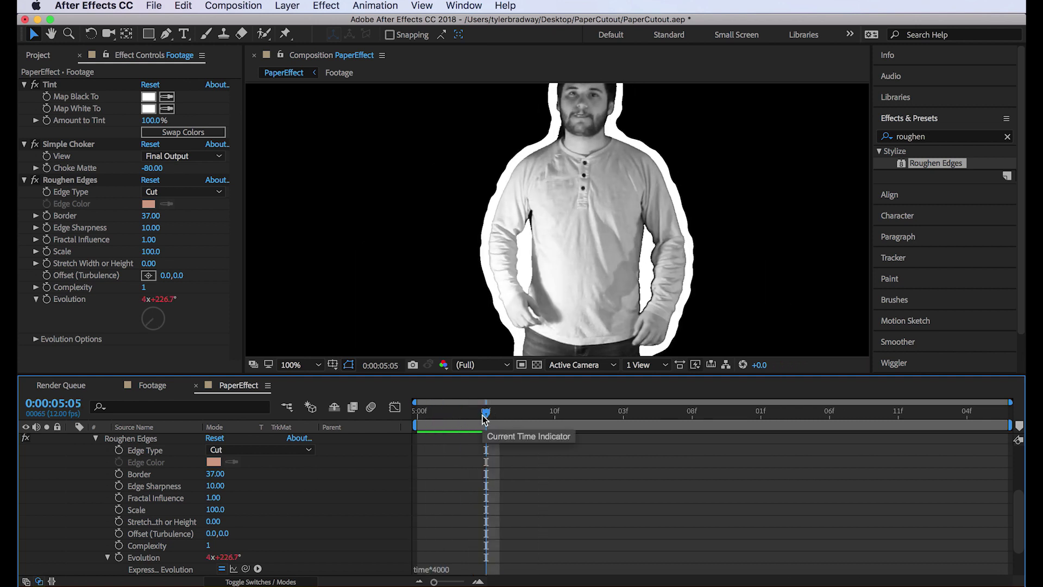
pyautogui.press('space')
pyautogui.scroll(-1, 571, 528)
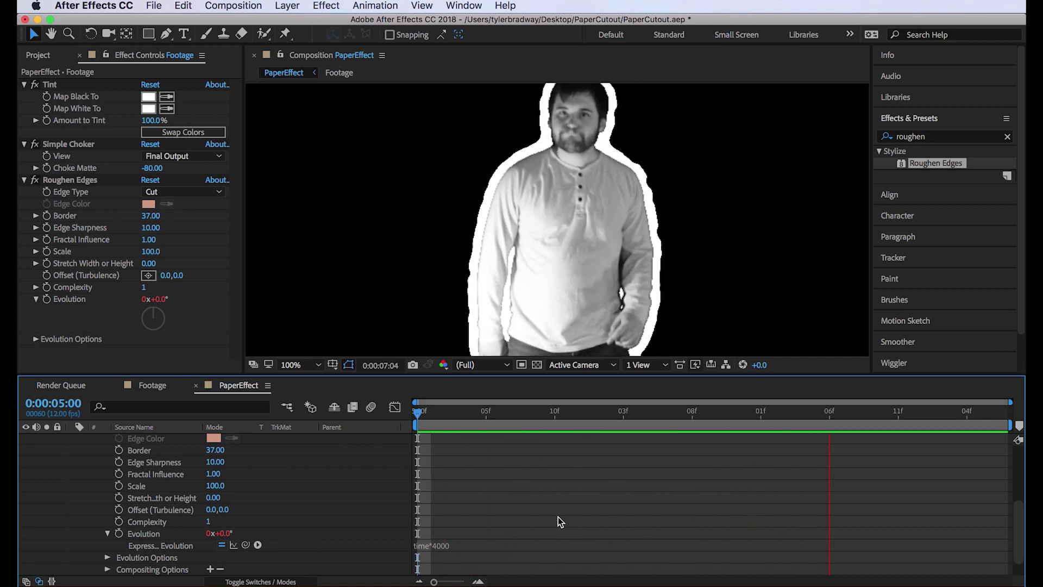
pyautogui.press('space')
pyautogui.scroll(5, 490, 498)
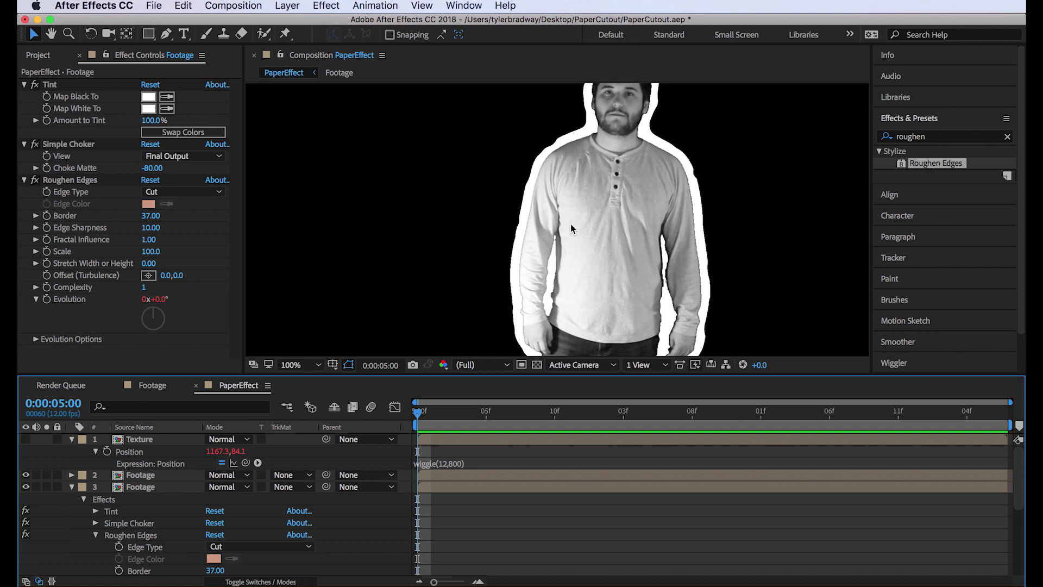
# Hide the white border layer and collapse its effect list
pyautogui.click(26, 488)
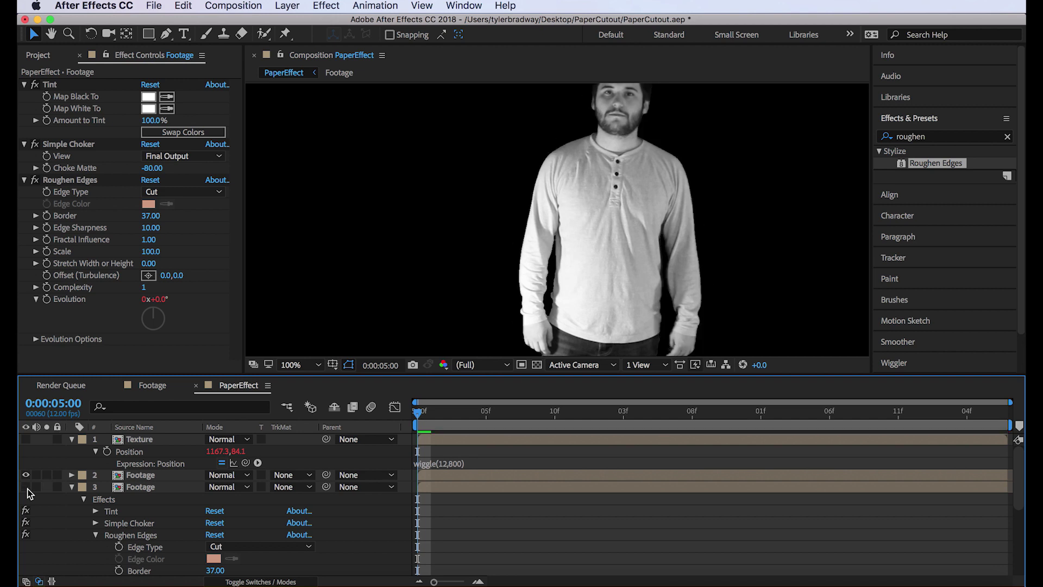
pyautogui.click(143, 475)
pyautogui.click(71, 487)
pyautogui.click(264, 529)
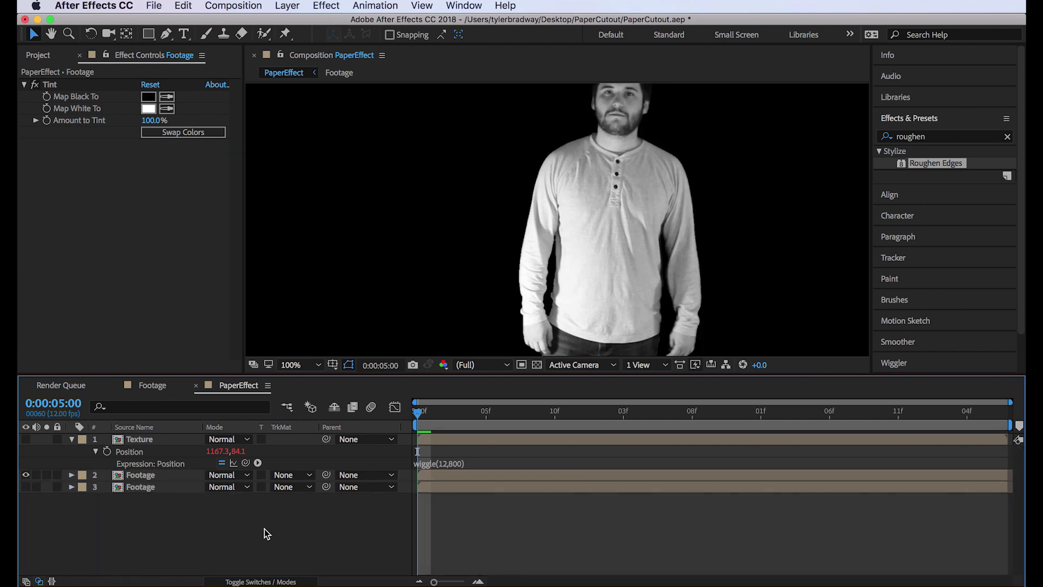
# Apply Find Edges from Effects & Presets to the upper Footage layer
pyautogui.click(940, 138)
pyautogui.write('f')
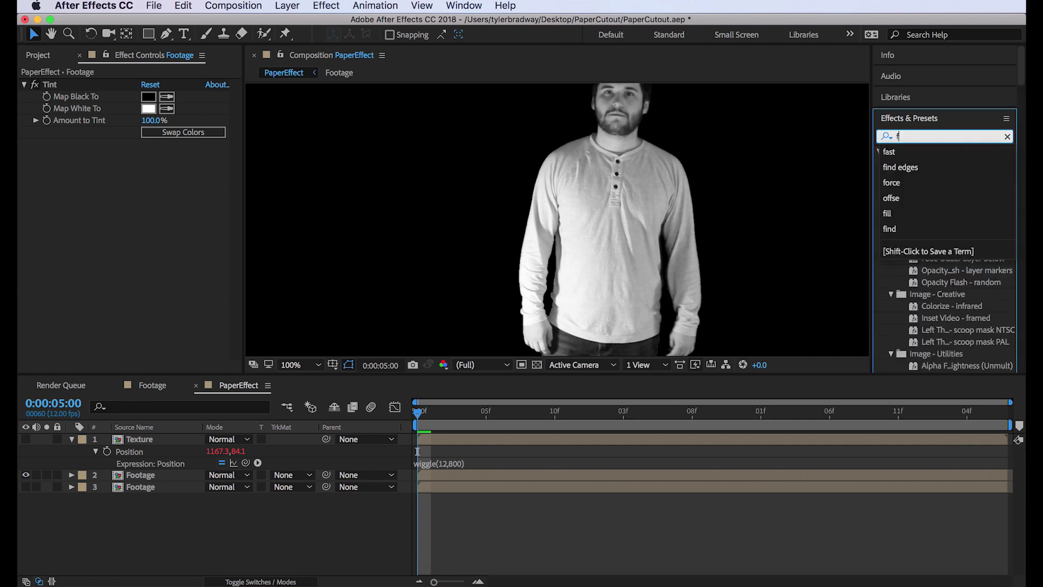
pyautogui.write('ind edge')
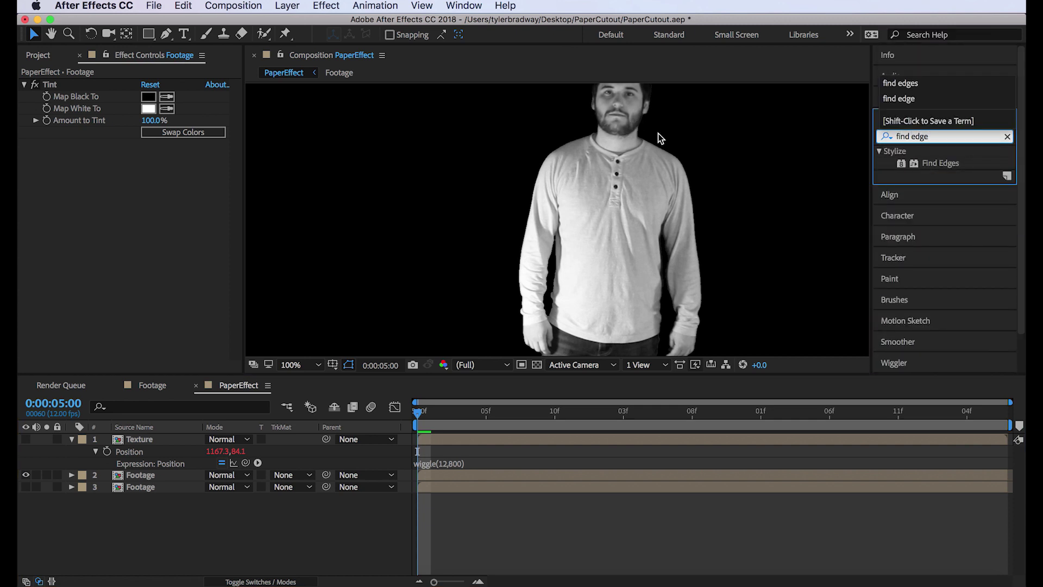
pyautogui.click(929, 164)
pyautogui.moveTo(929, 169); pyautogui.dragTo(196, 477)
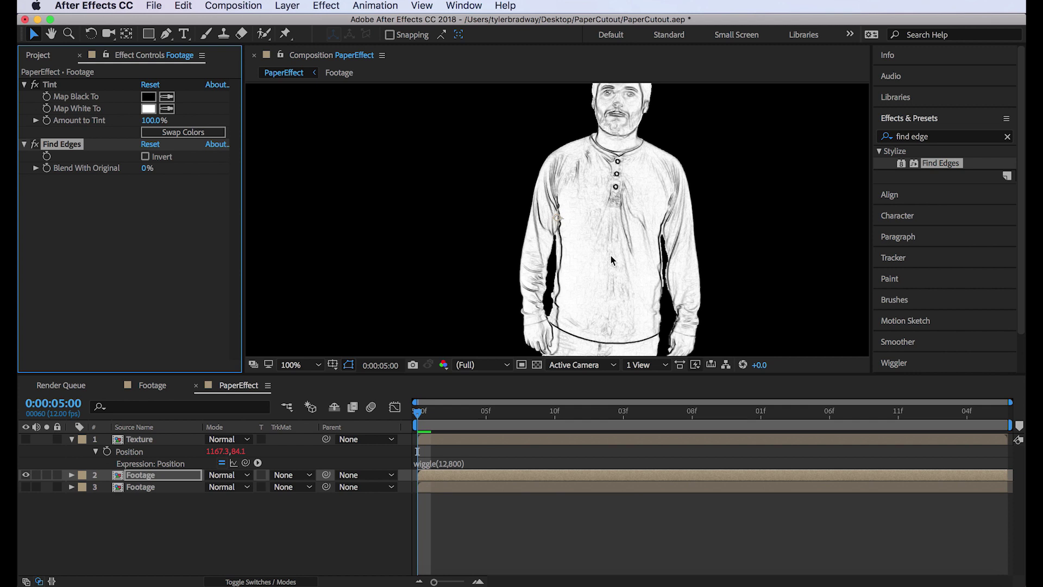
pyautogui.click(961, 138)
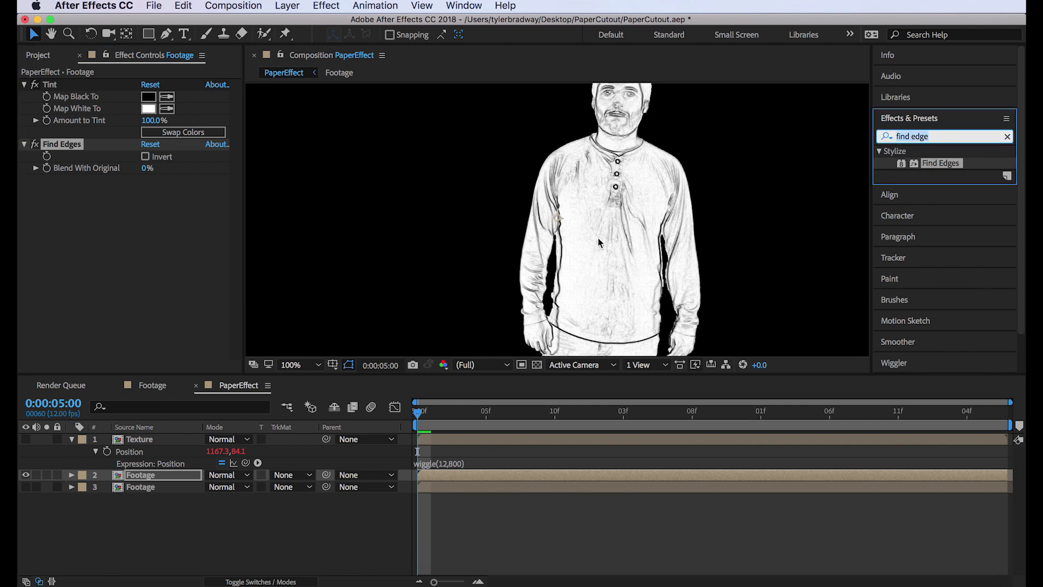
# Add Posterize with Level 4 to the upper Footage layer
pyautogui.press('.')
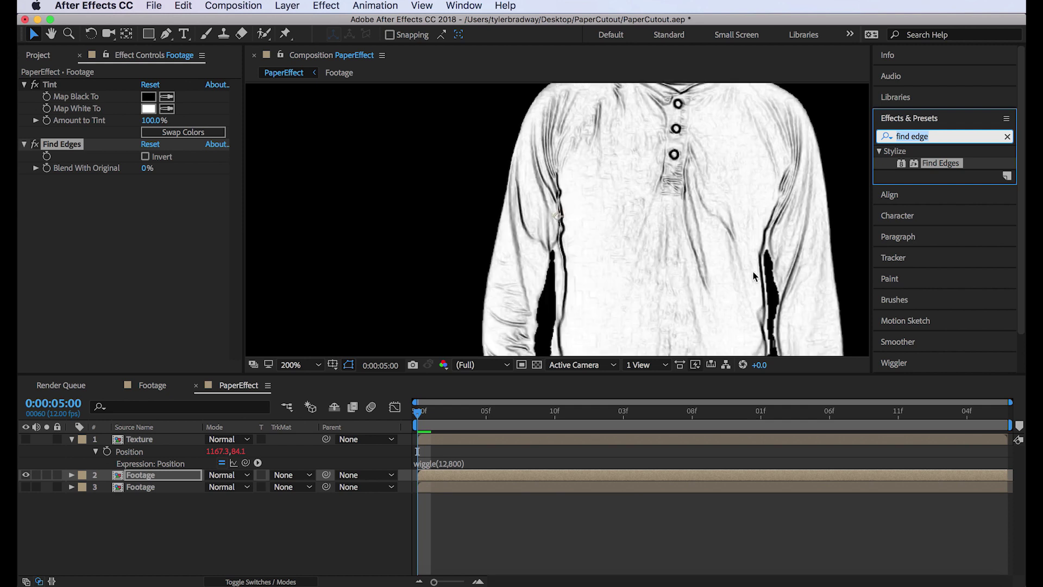
pyautogui.write('poster')
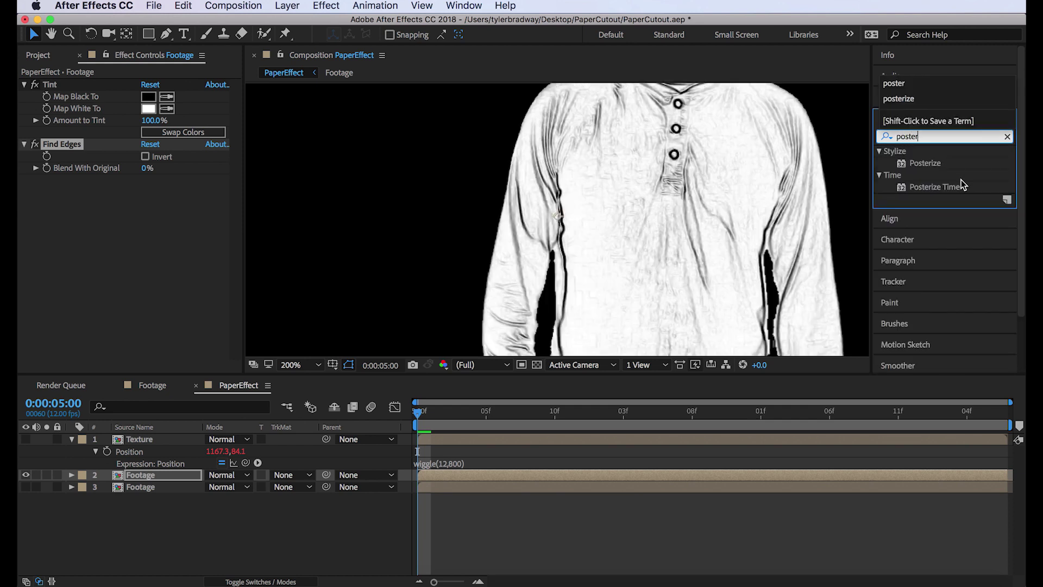
pyautogui.moveTo(926, 163); pyautogui.dragTo(728, 185)
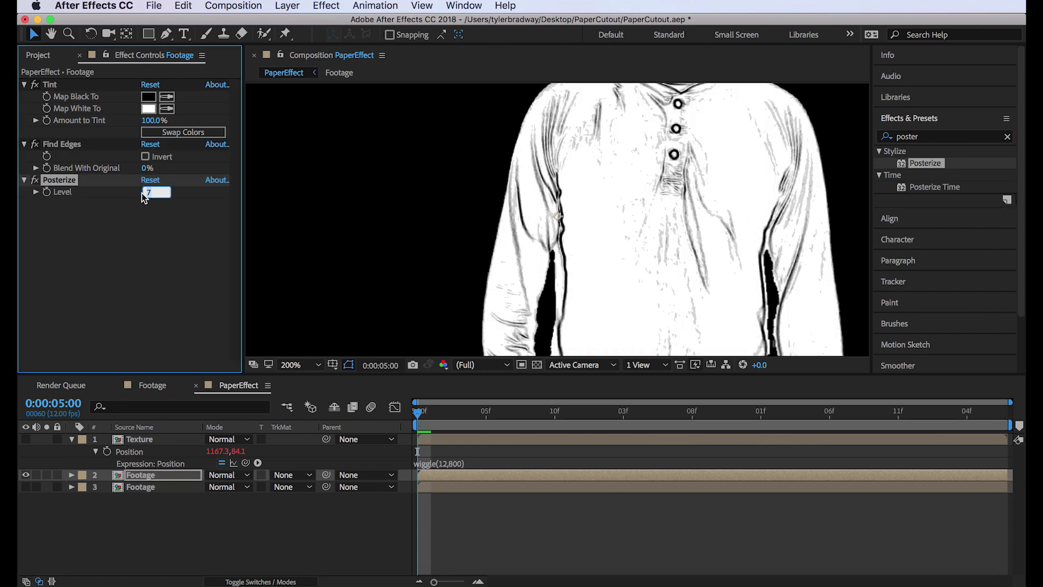
pyautogui.press('Return')
pyautogui.press(',')
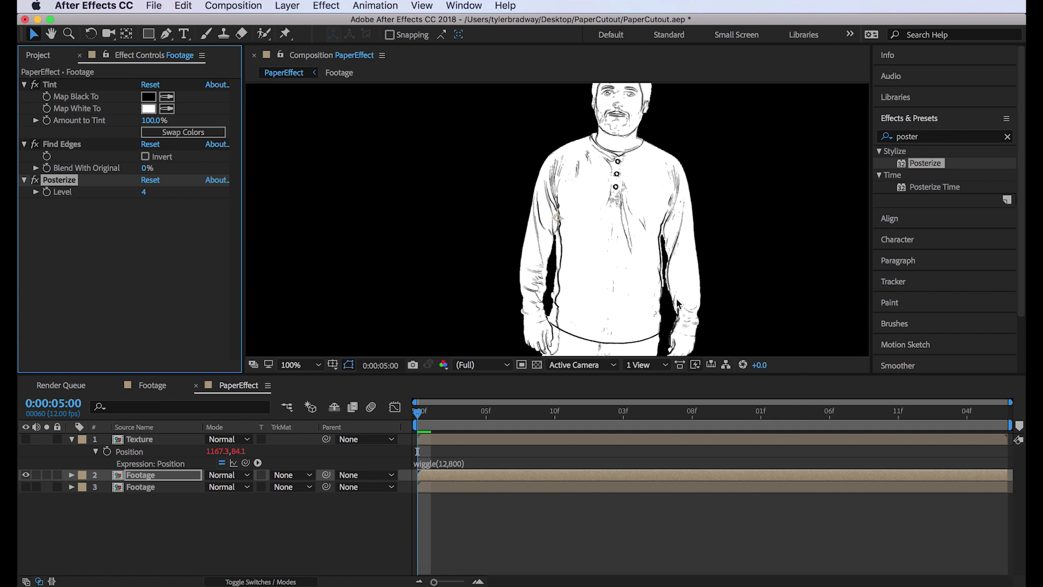
# Zoom to 400% and 800% on the shirt edge to inspect pixels, then back to 400%
pyautogui.press('.')
pyautogui.press('.')
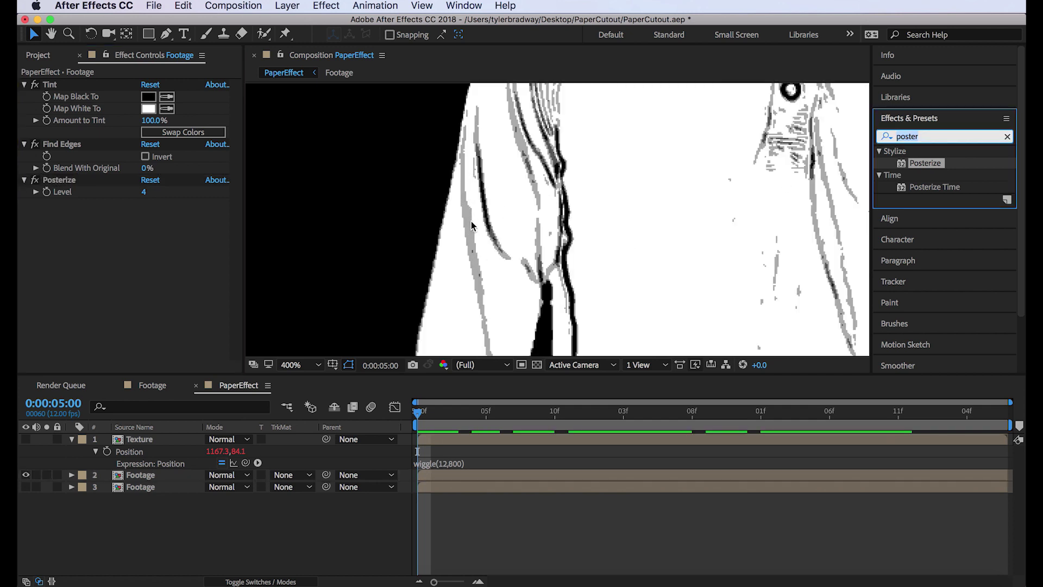
pyautogui.press('.')
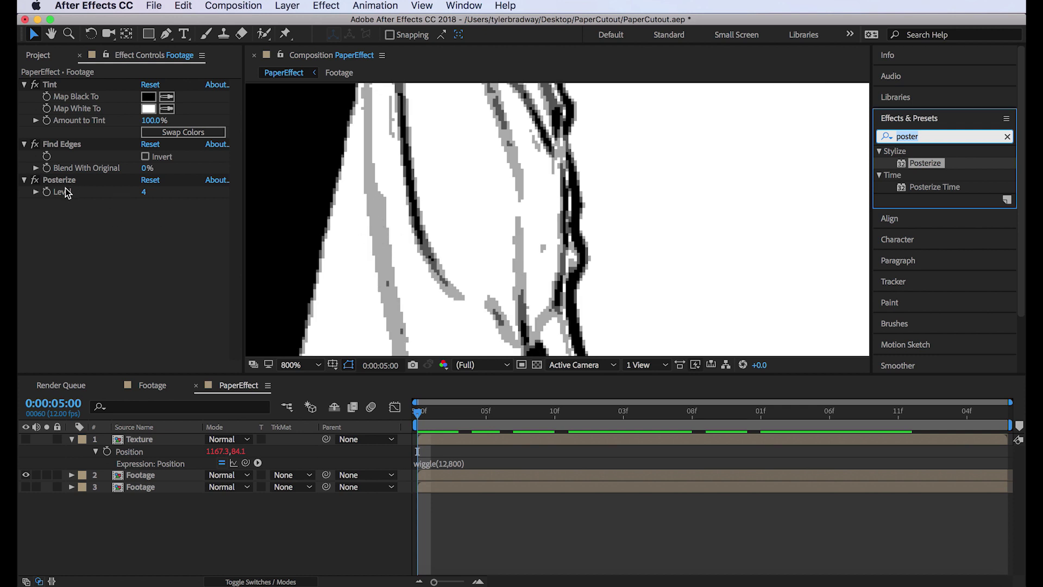
pyautogui.press(',')
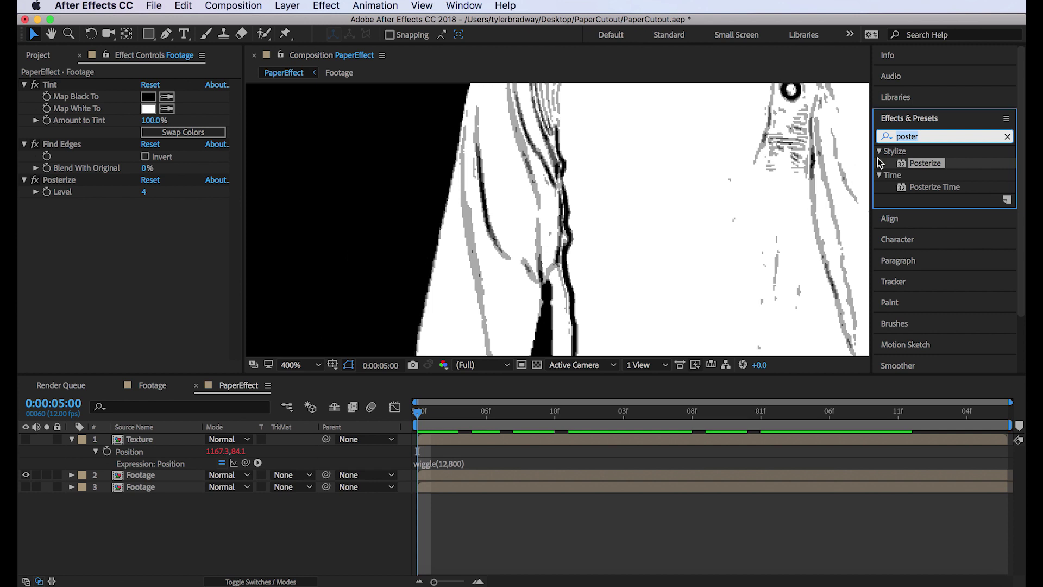
# Add Brightness & Contrast (brightness -100, contrast 100) to the upper Footage layer and reshow the border
pyautogui.write('bright')
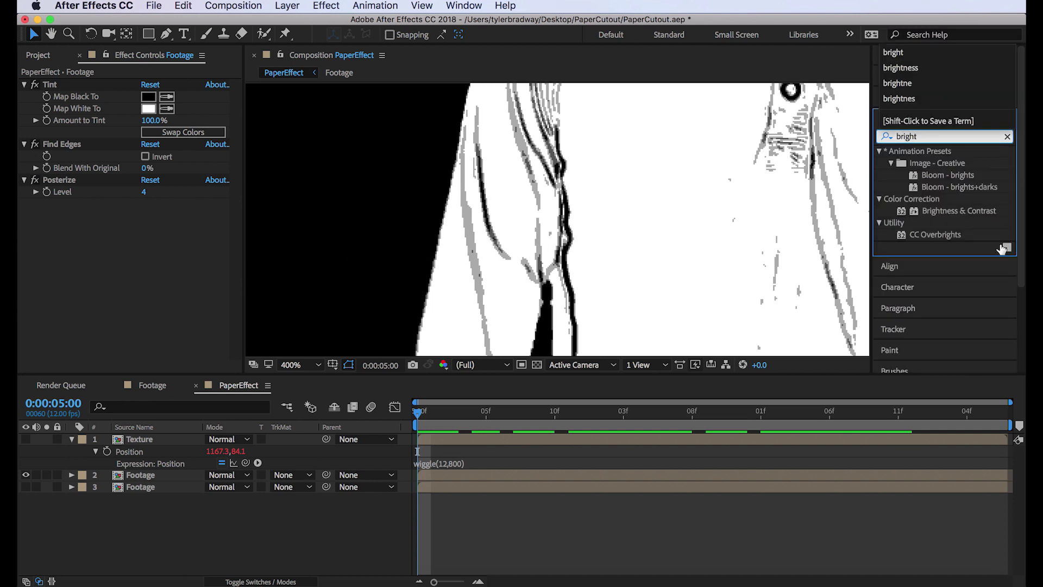
pyautogui.moveTo(959, 211); pyautogui.dragTo(136, 276)
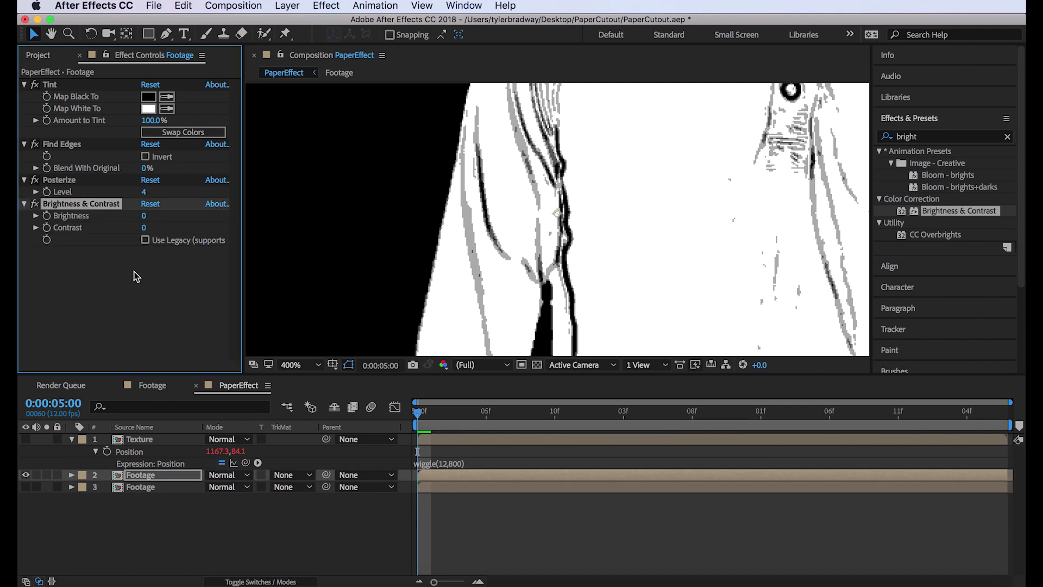
pyautogui.click(144, 215)
pyautogui.write('-100')
pyautogui.press('Tab')
pyautogui.write('10')
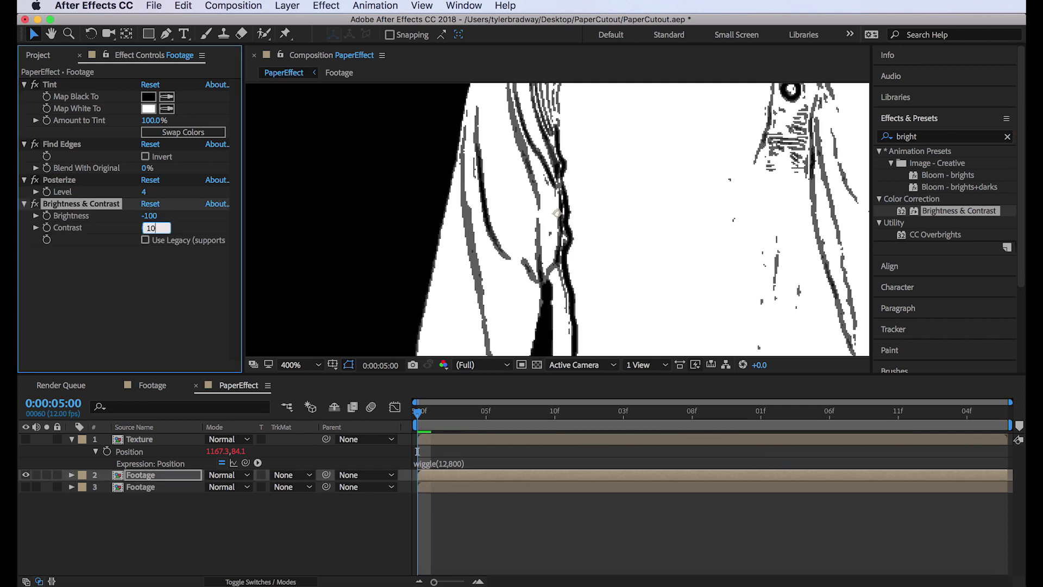
pyautogui.write('0')
pyautogui.press('Return')
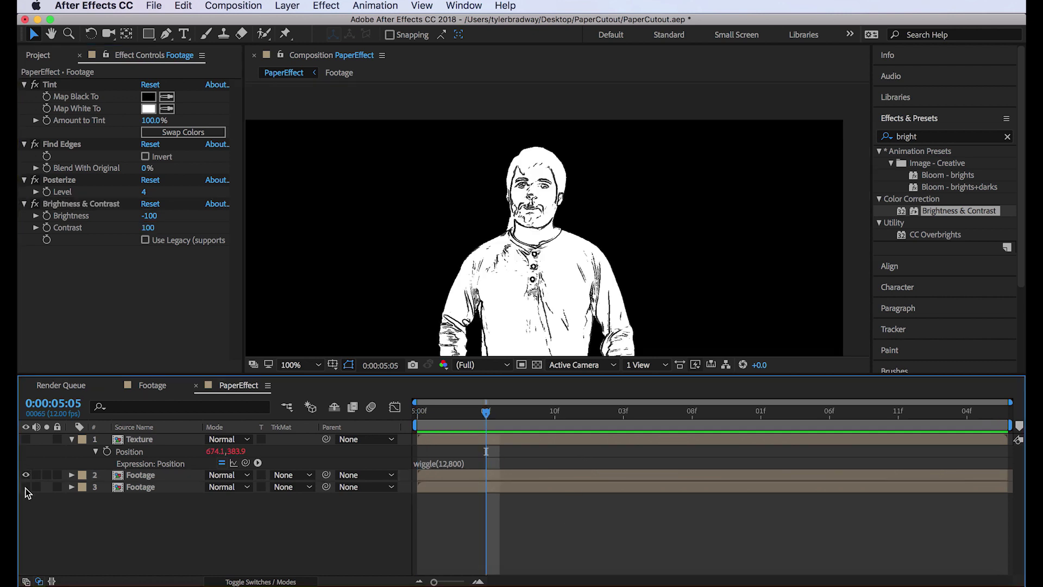
pyautogui.click(26, 487)
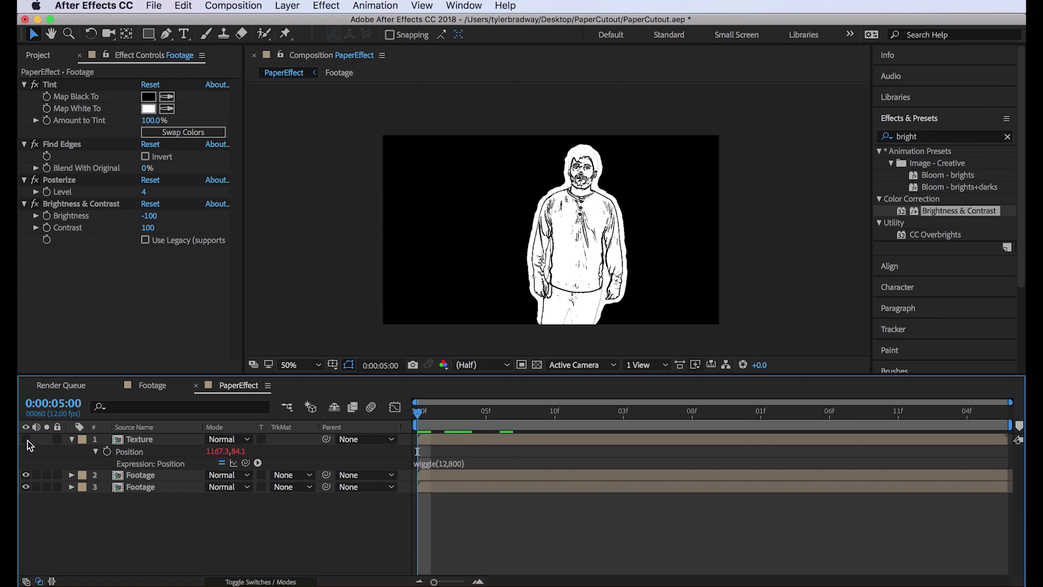
# Select the Texture layer, view at full size, and turn on the transparency grid
pyautogui.click(137, 440)
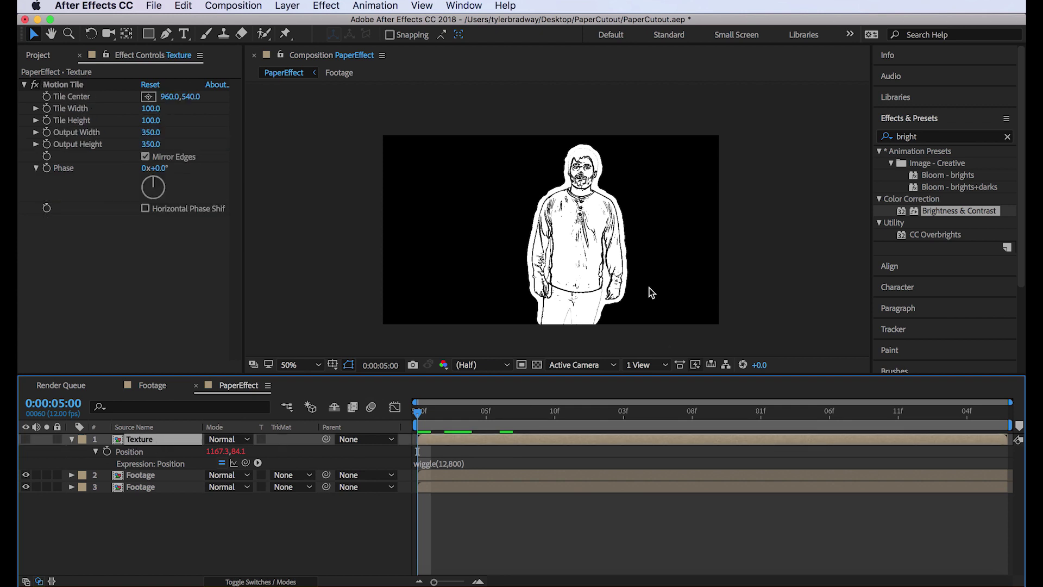
pyautogui.press('/')
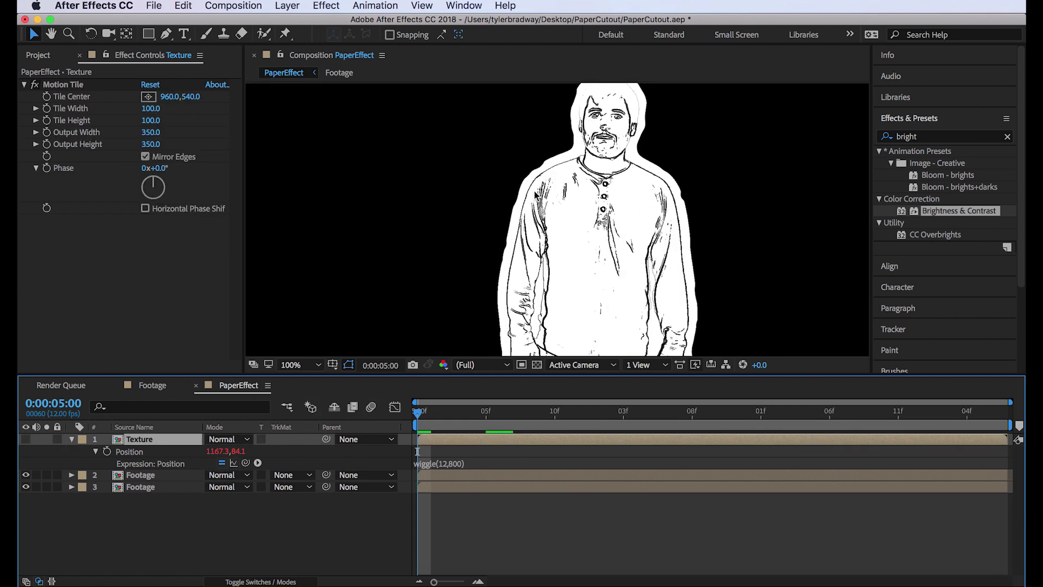
pyautogui.click(538, 365)
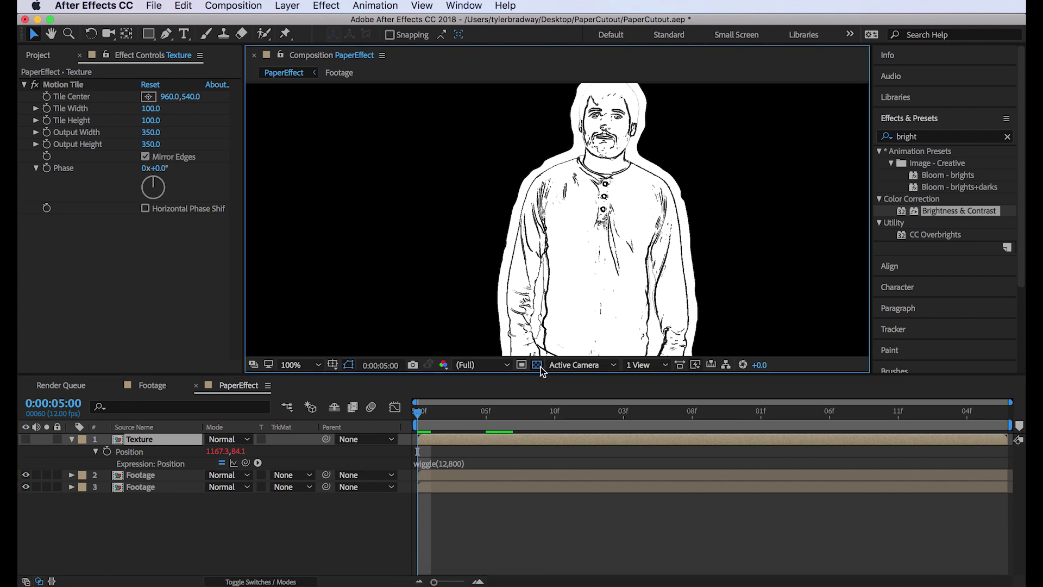
pyautogui.click(538, 366)
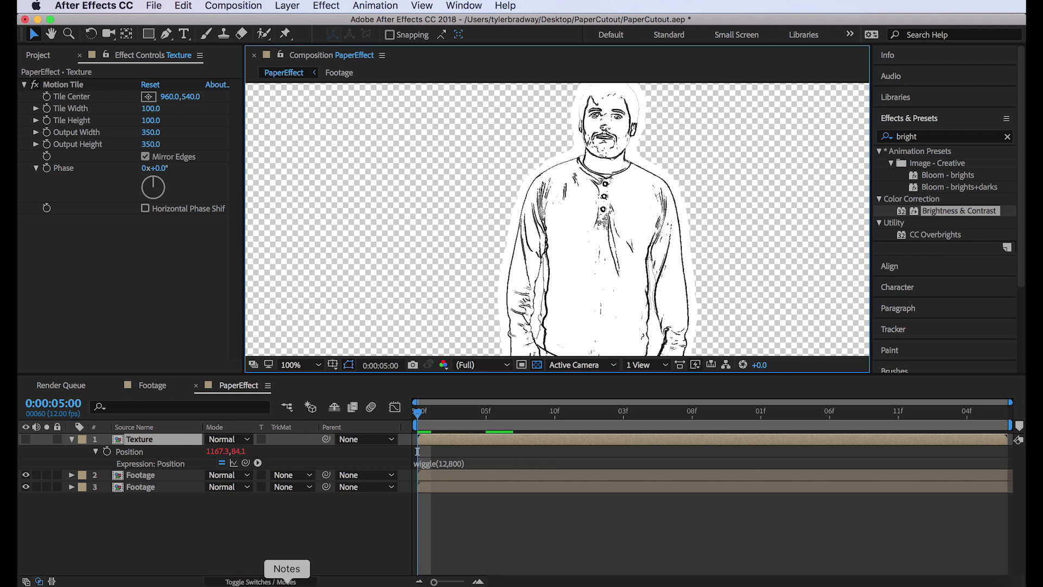
# Enable Preserve Transparency on the Texture layer and make it visible again
pyautogui.click(287, 581)
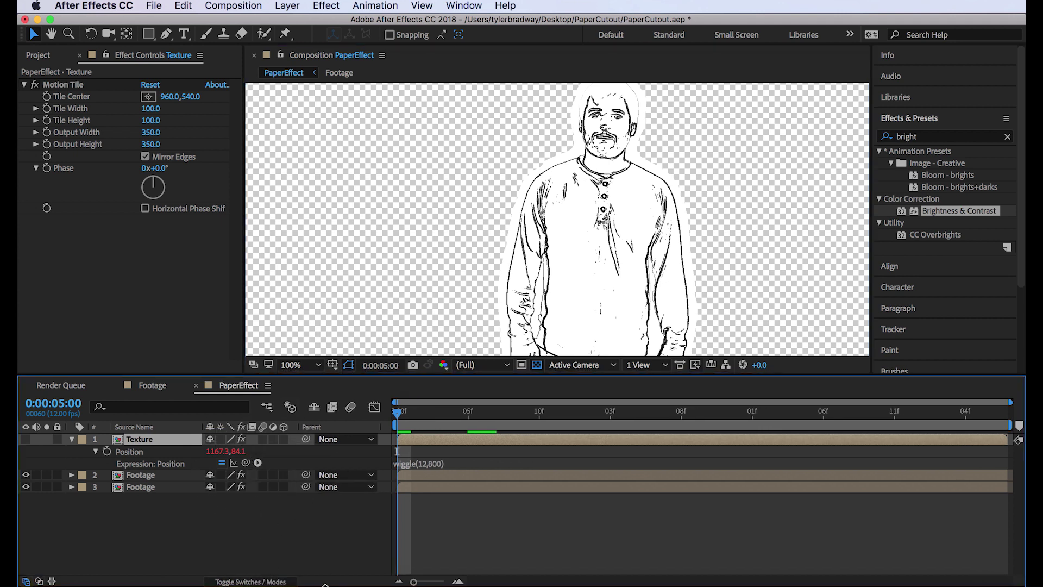
pyautogui.click(272, 581)
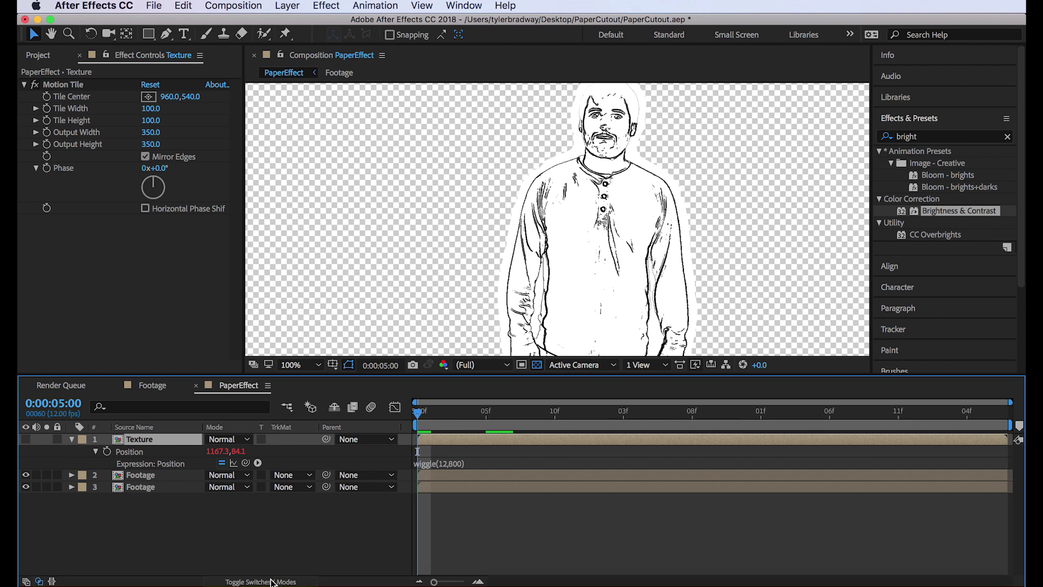
pyautogui.click(262, 440)
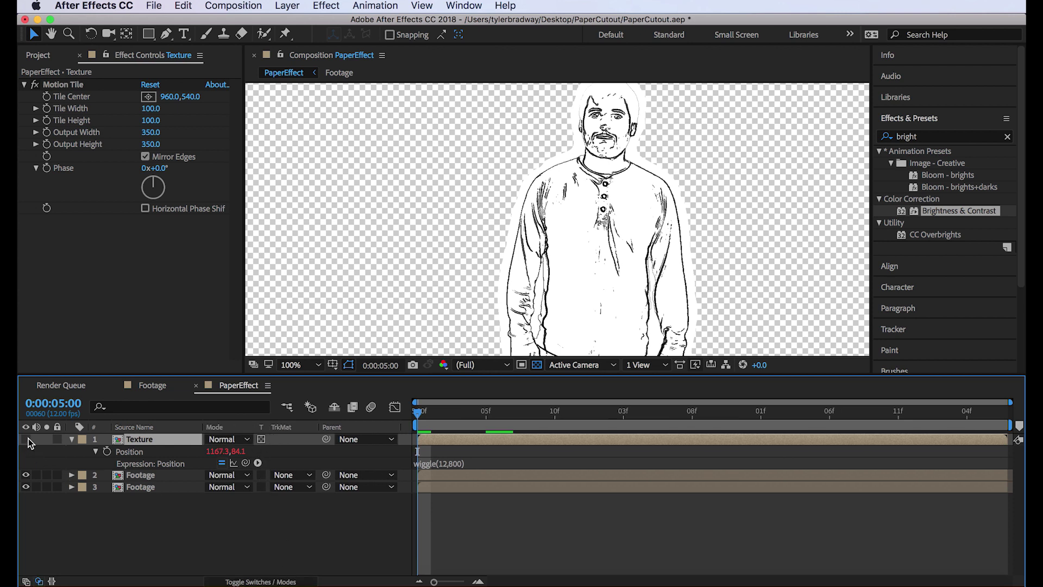
pyautogui.click(25, 439)
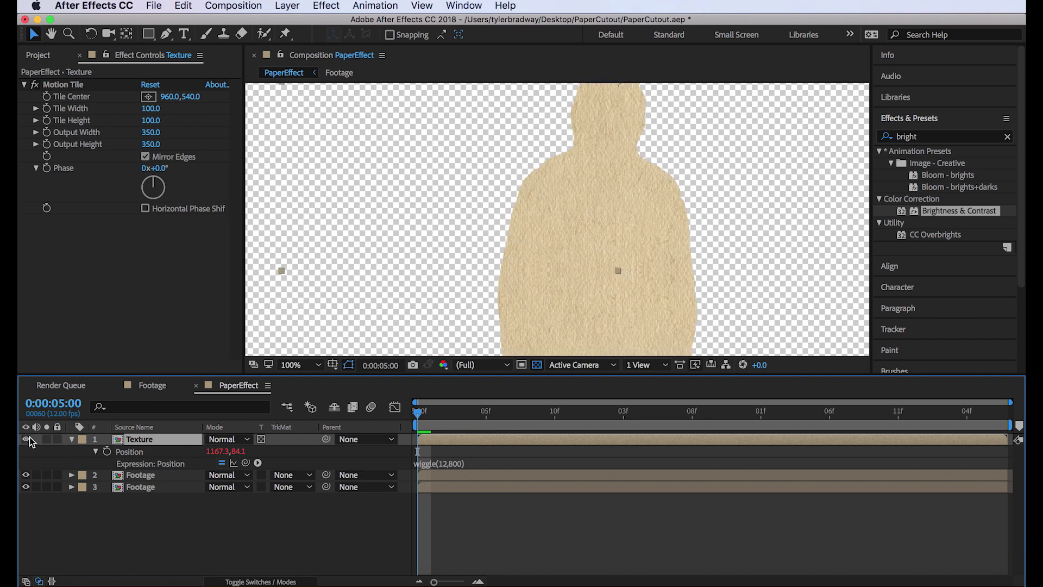
# Preview the animation, then apply Tint to the Texture layer
pyautogui.click(487, 546)
pyautogui.press('space')
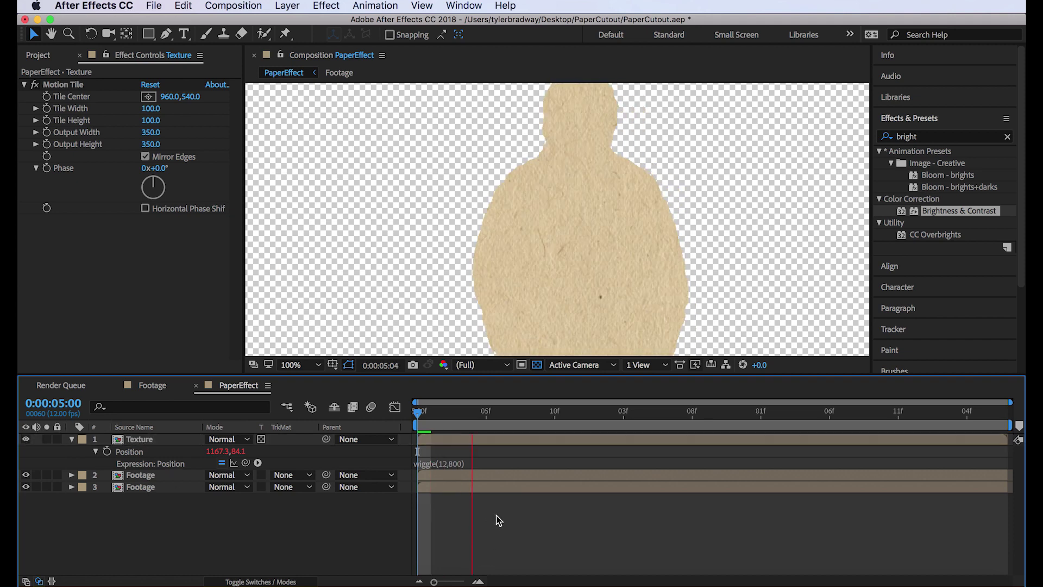
pyautogui.press('space')
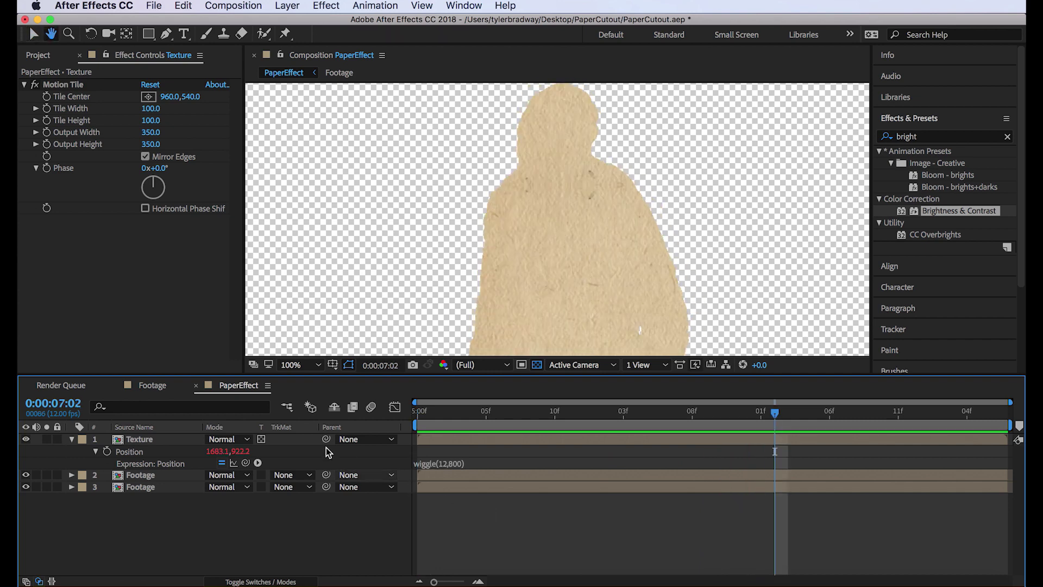
pyautogui.click(176, 443)
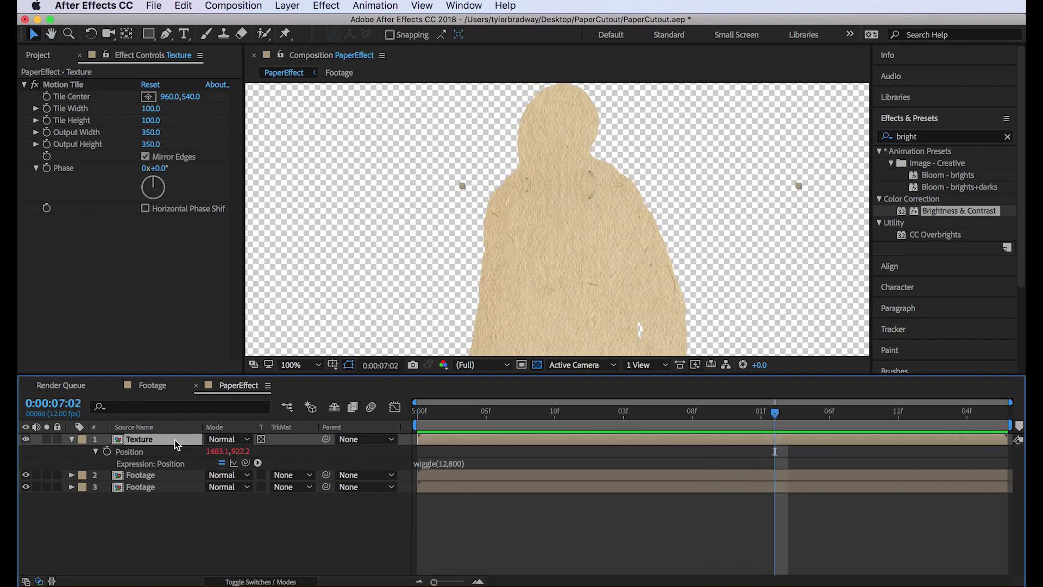
pyautogui.click(978, 138)
pyautogui.write('tint')
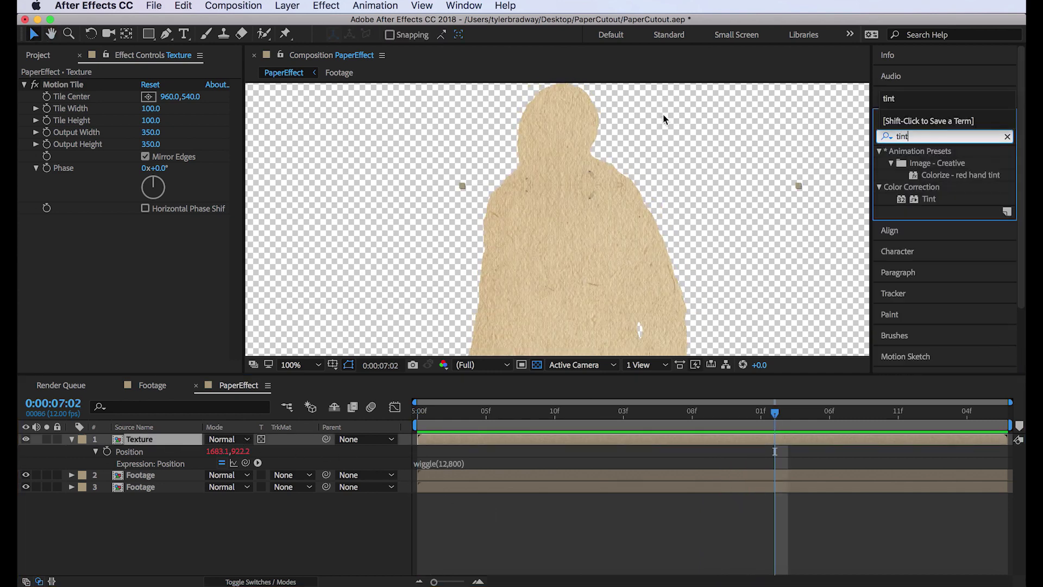
pyautogui.moveTo(928, 199); pyautogui.dragTo(360, 209)
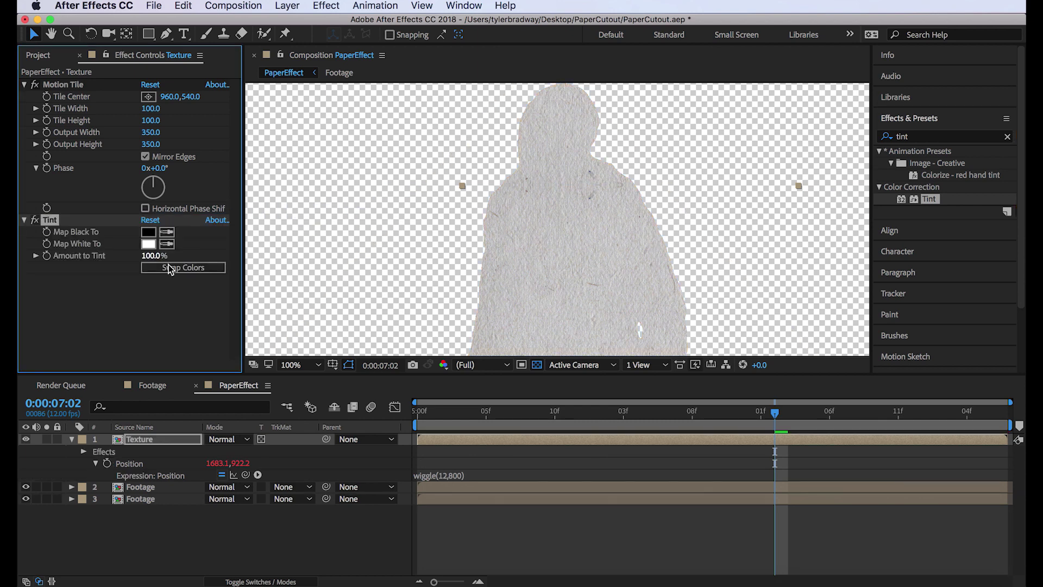
# Set the Texture layer's blend mode to Multiply and adjust Tint's Map Black To colour
pyautogui.click(225, 441)
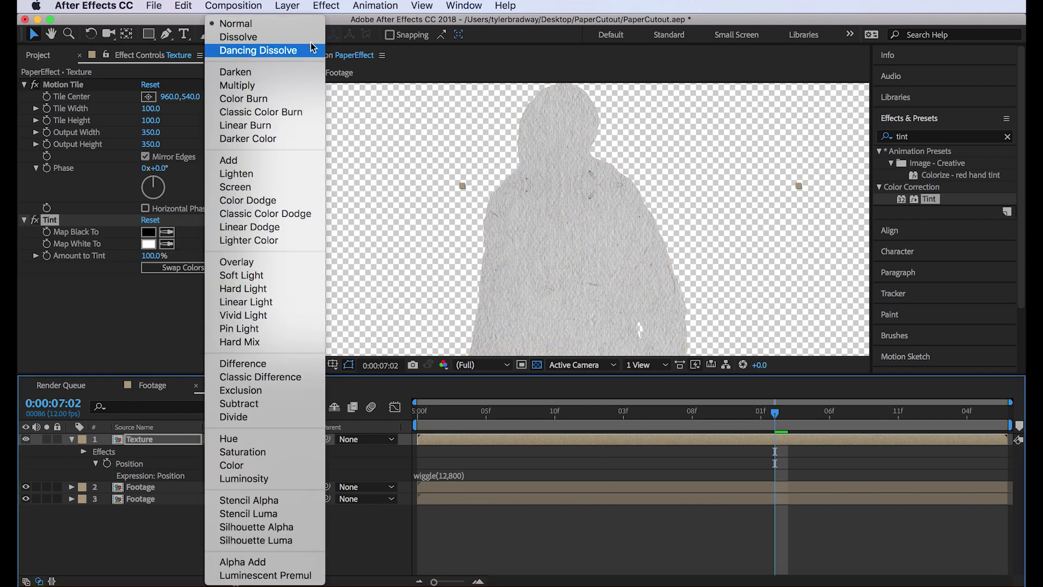
pyautogui.click(239, 86)
pyautogui.press(',')
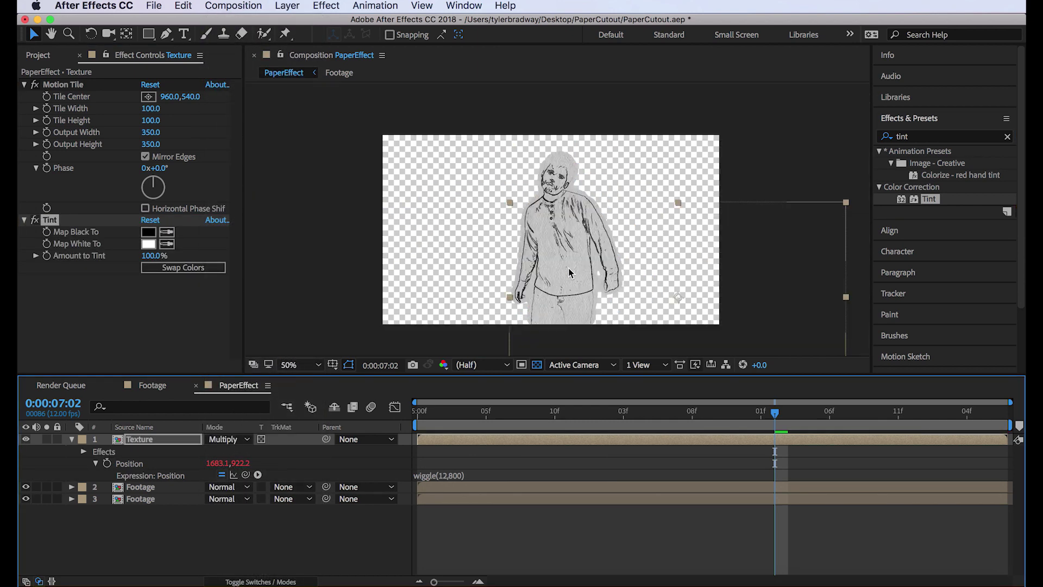
pyautogui.press('.')
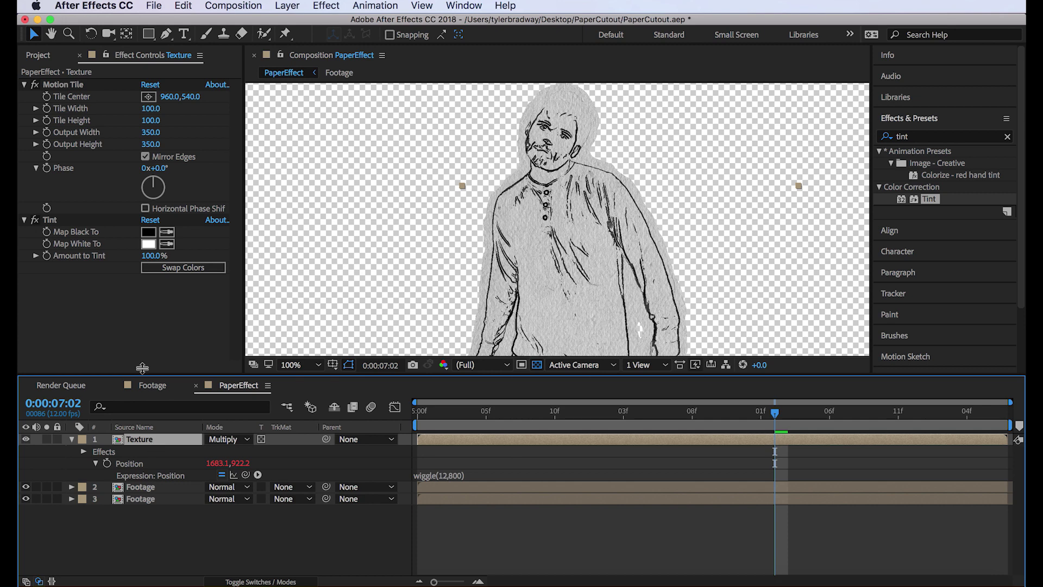
pyautogui.click(148, 232)
pyautogui.moveTo(694, 168)
pyautogui.mouseDown()
pyautogui.moveTo(624, 167)
pyautogui.moveTo(598, 199)
pyautogui.moveTo(624, 250)
pyautogui.moveTo(727, 302)
pyautogui.moveTo(671, 289)
pyautogui.mouseUp()
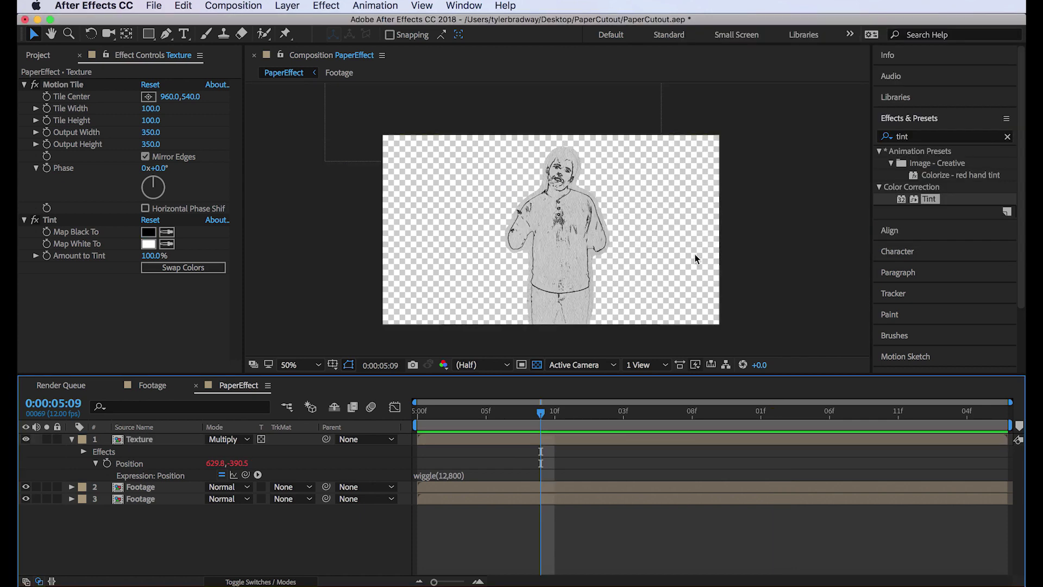
# Create a new adjustment layer and apply Drop Shadow to it
pyautogui.press('super+alt+y')
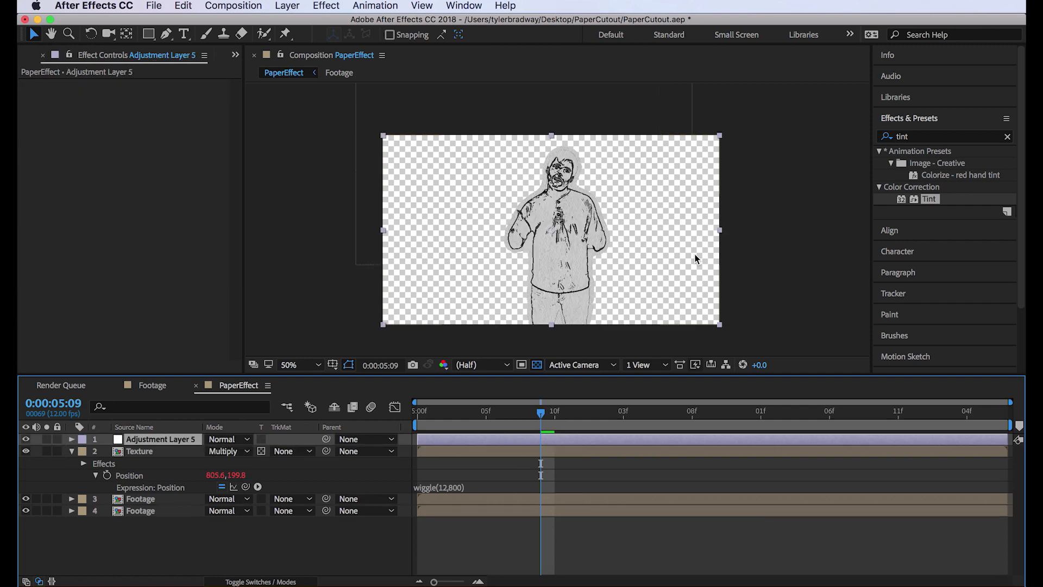
pyautogui.press('/')
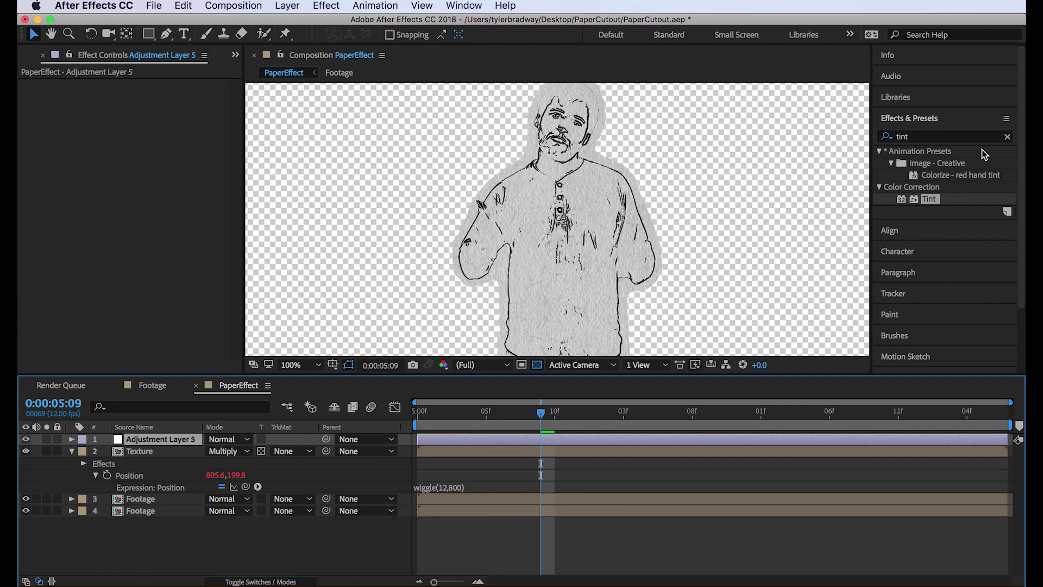
pyautogui.press('super+7')
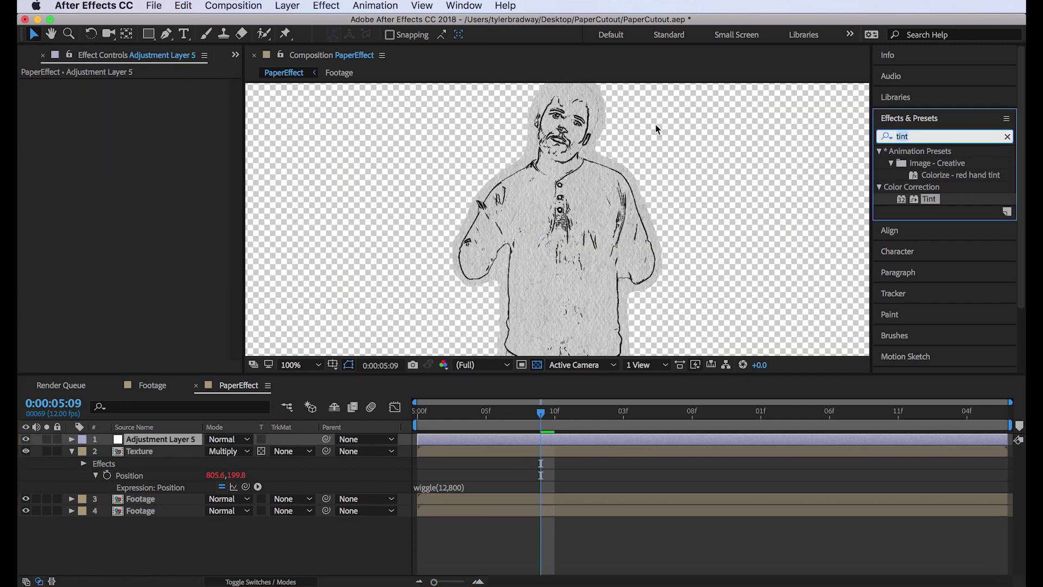
pyautogui.write('drop sha')
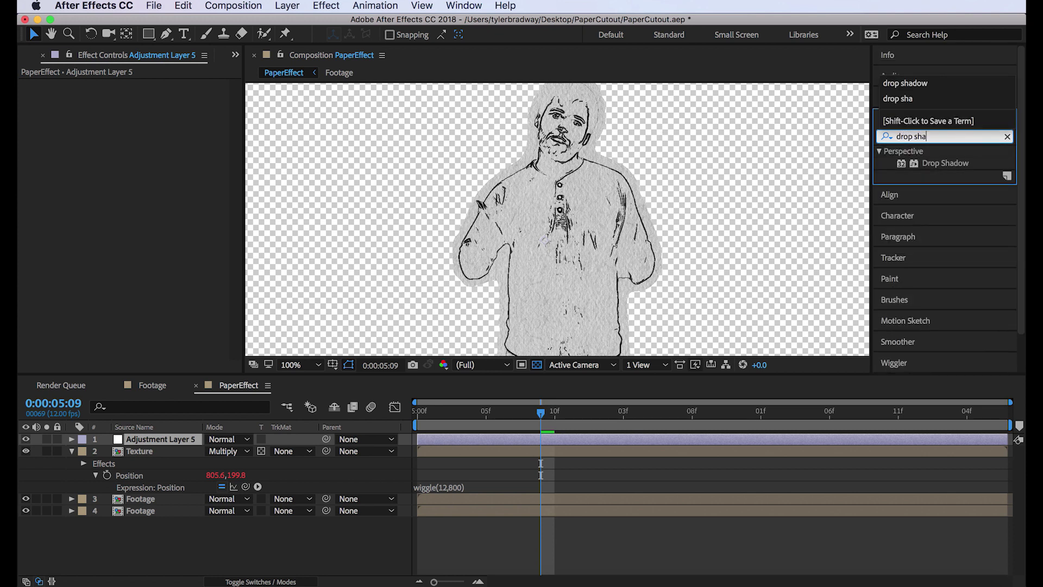
pyautogui.write('d')
pyautogui.doubleClick(946, 163)
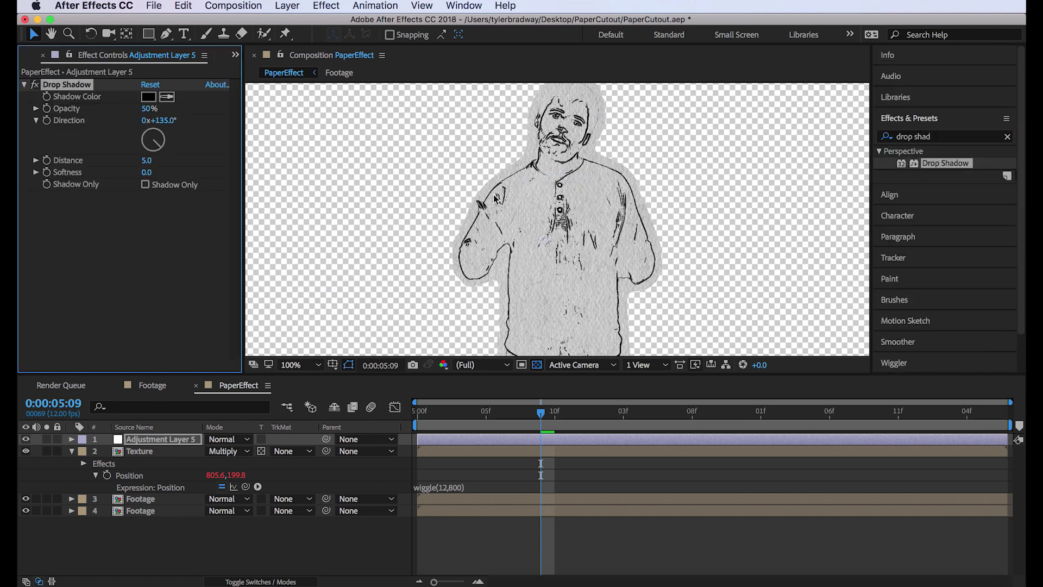
# Set Drop Shadow opacity 100%, distance 9.0 and softness 50.0, then preview
pyautogui.click(149, 111)
pyautogui.write('100')
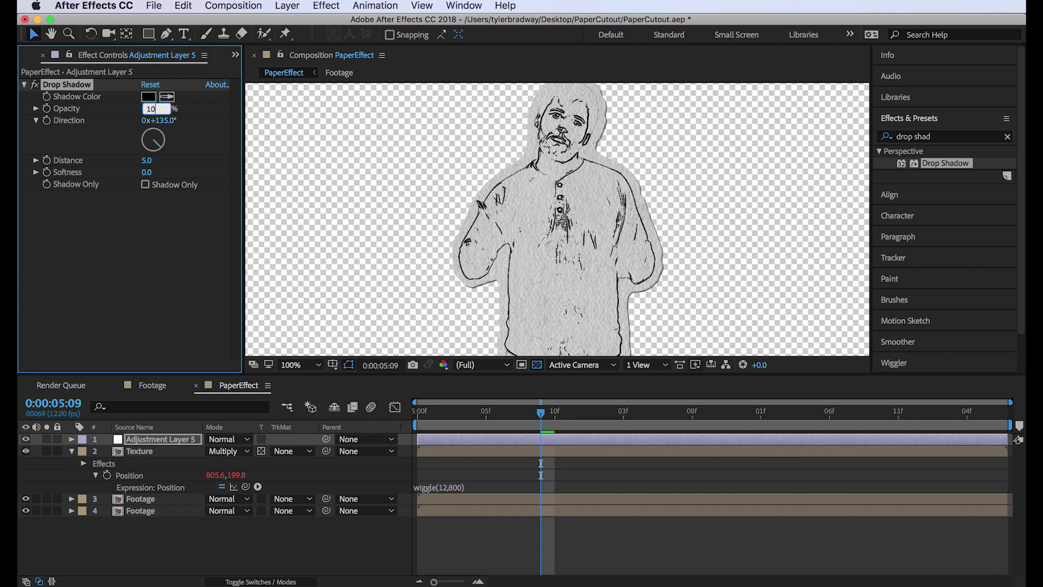
pyautogui.click(148, 160)
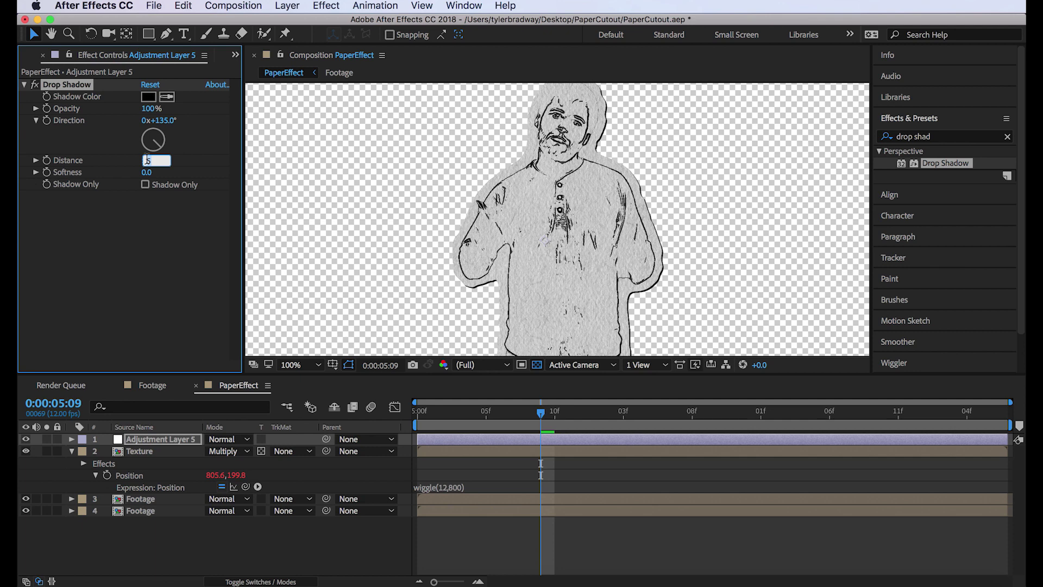
pyautogui.press('Tab')
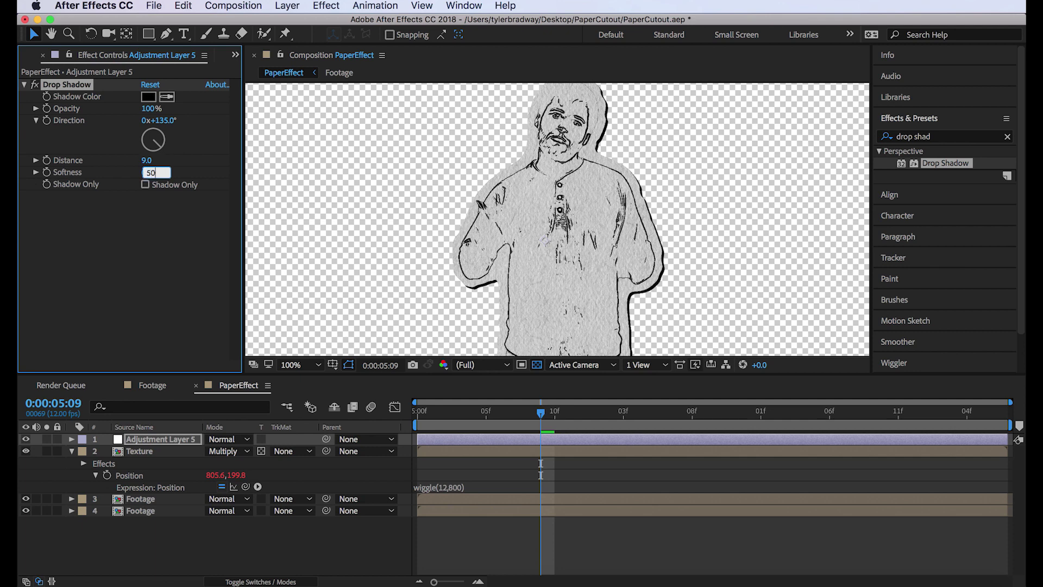
pyautogui.press('Return')
pyautogui.press(',')
pyautogui.press('space')
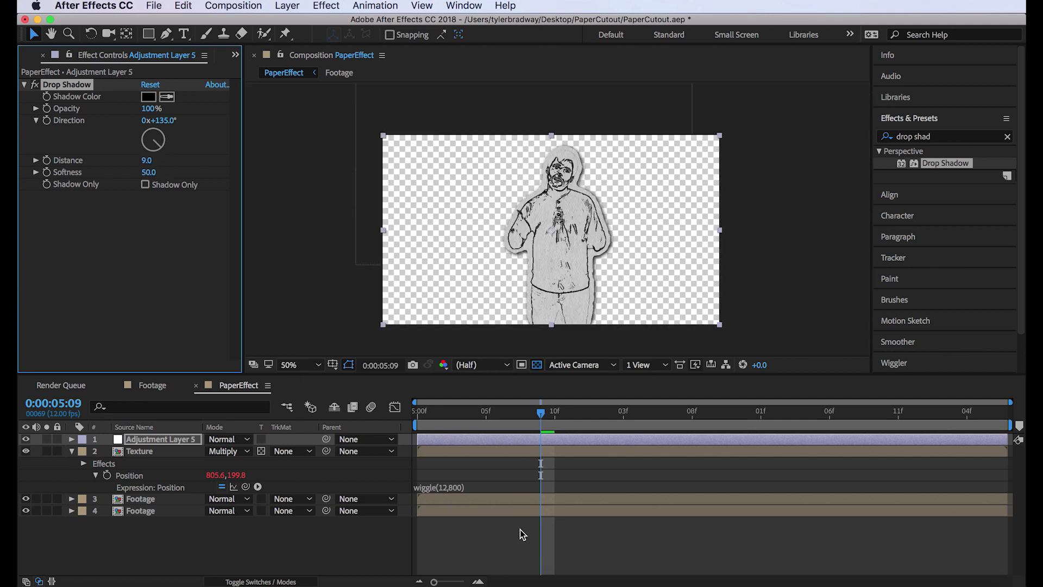
pyautogui.click(520, 530)
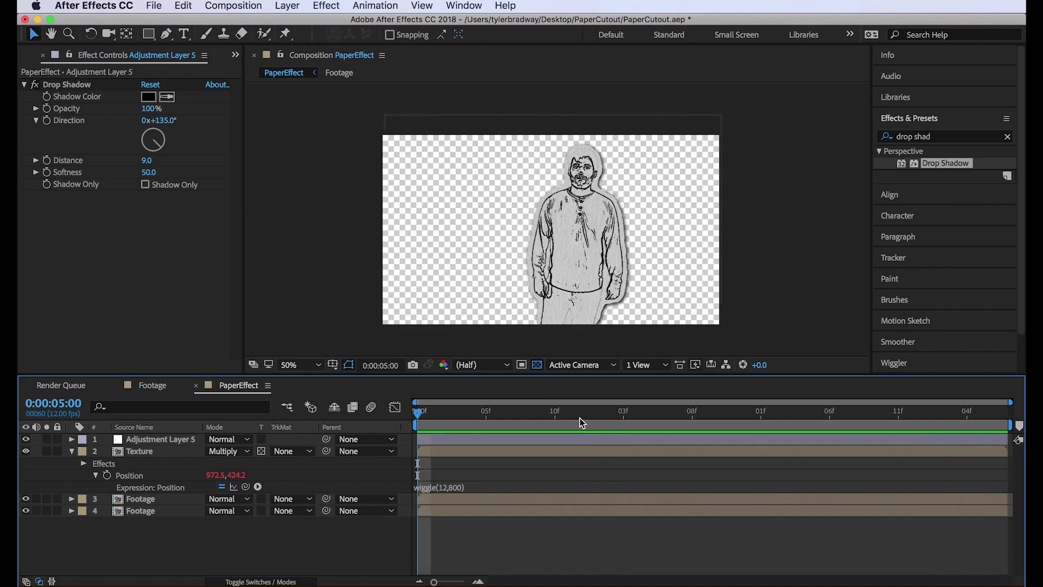
# Preview the animation, zoom in on the face, and save the PaperCutout project
pyautogui.press('space')
pyautogui.press('.')
pyautogui.press('space')
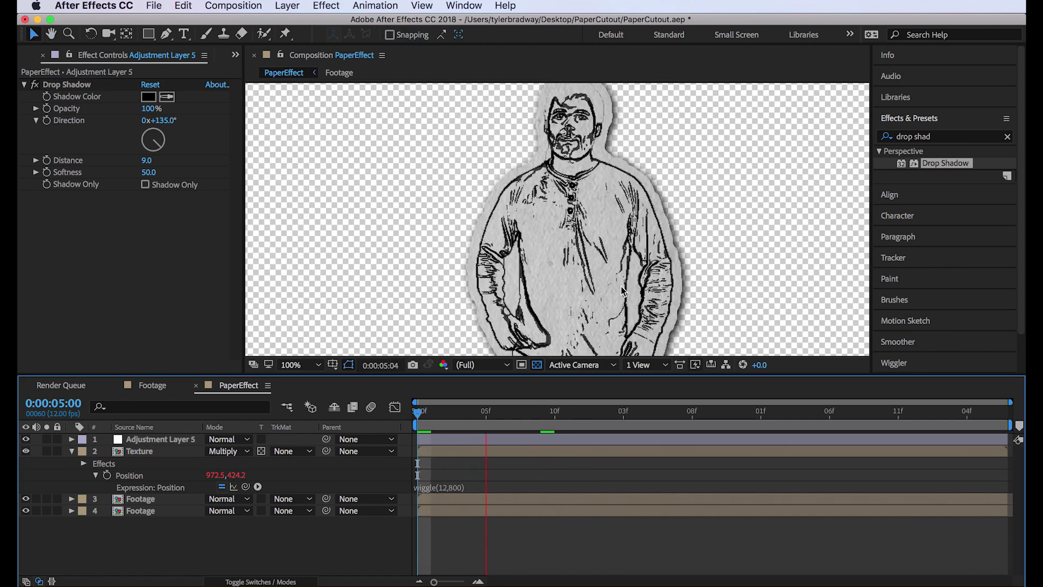
pyautogui.press('space')
pyautogui.press('.')
pyautogui.press('super+s')
# Preview again and pan the view to show more of the figure
pyautogui.press('space')
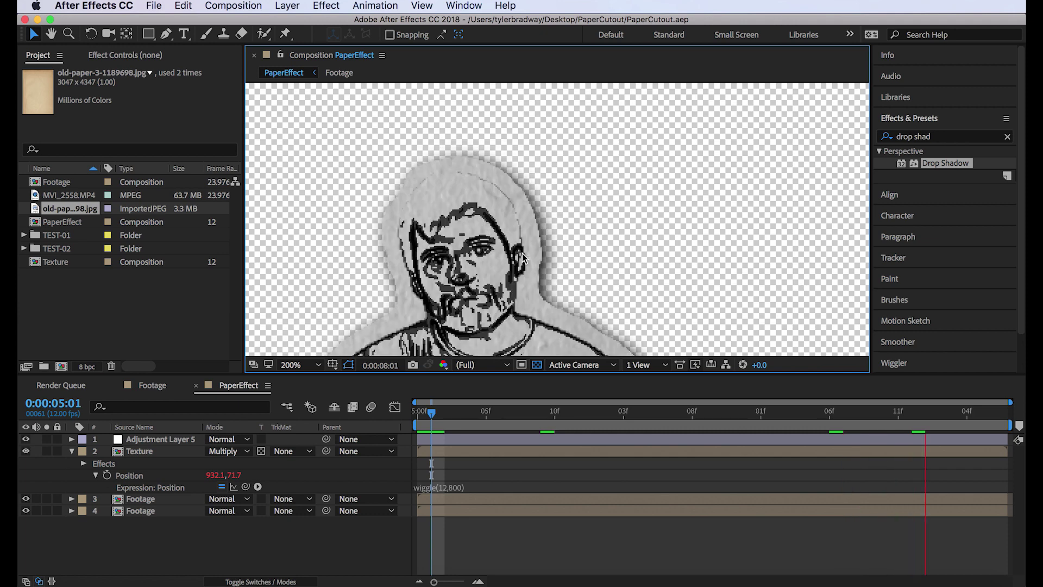
pyautogui.press(',')
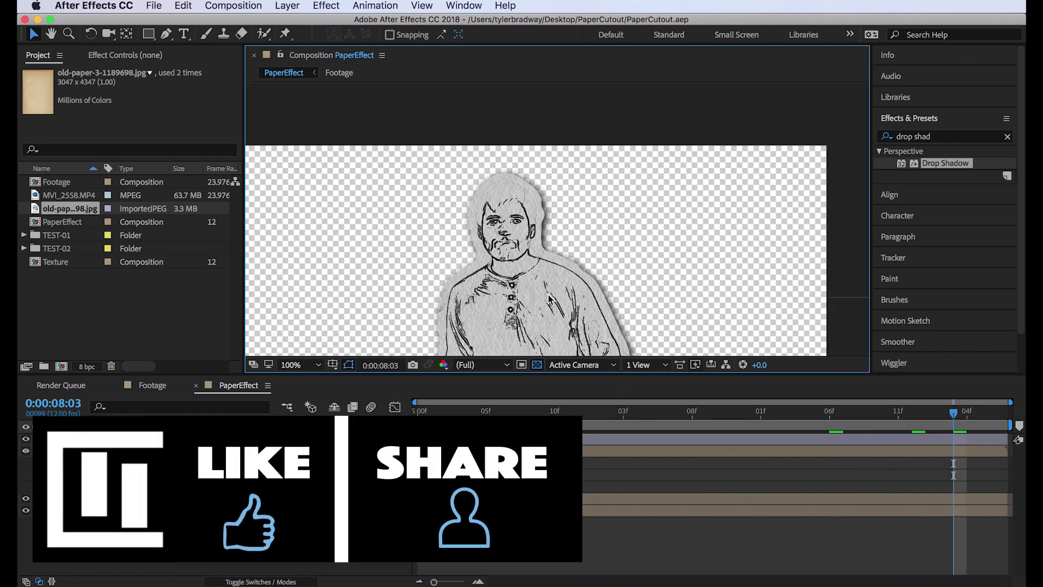
pyautogui.moveTo(549, 298); pyautogui.dragTo(597, 227)
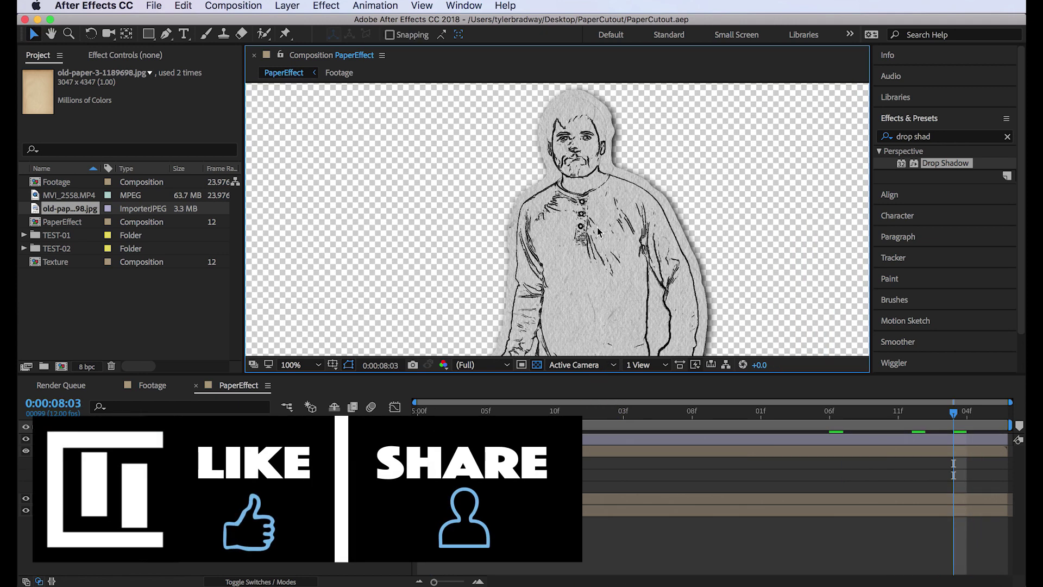